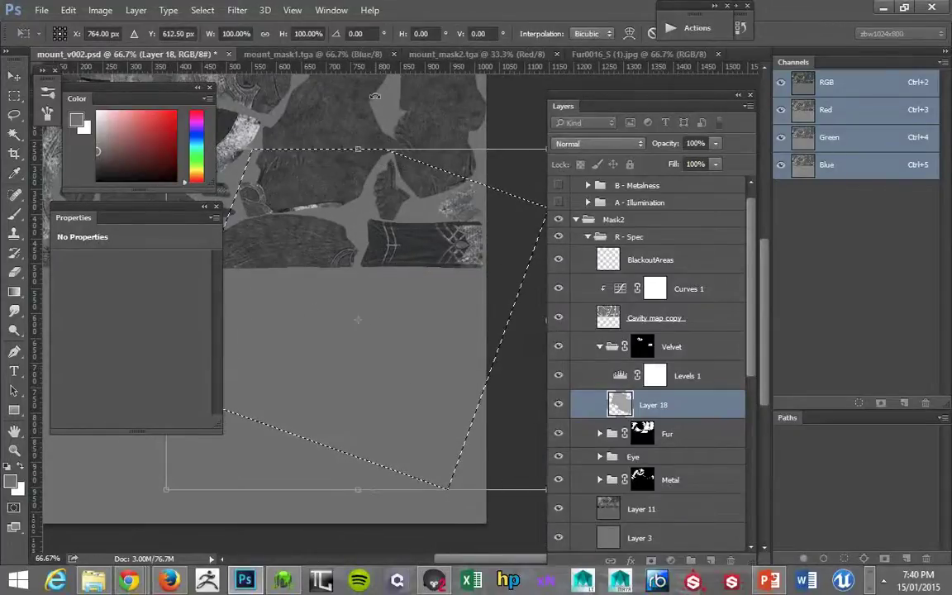
Rotate the selected fabric patch on Layer 18, scale it down over the velvet strap's area, and deselect it.
{"action": "left_click_drag", "start_coordinate": [374, 96], "coordinate": [513, 289]}
{"action": "key", "text": "Escape"}
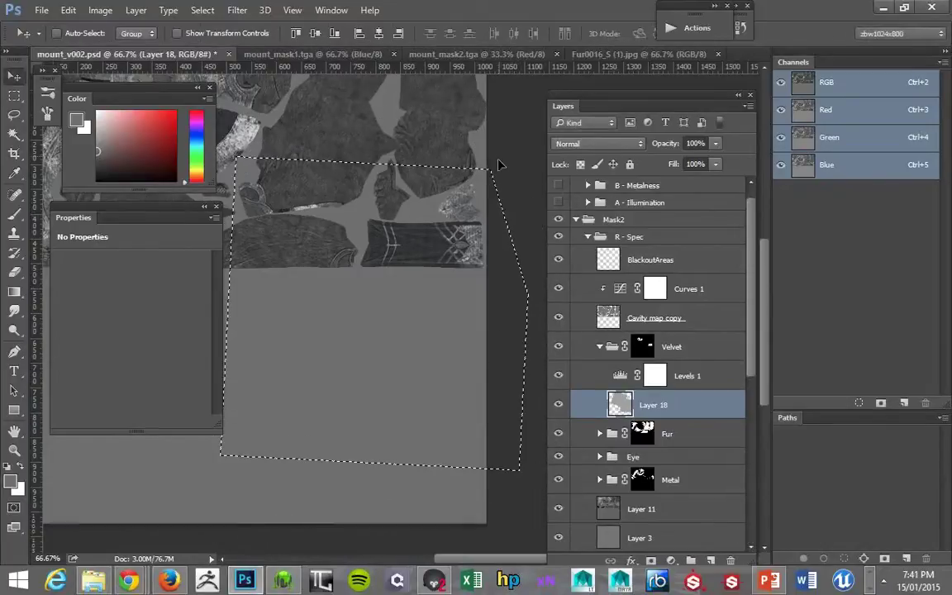
{"action": "key", "text": "ctrl+t"}
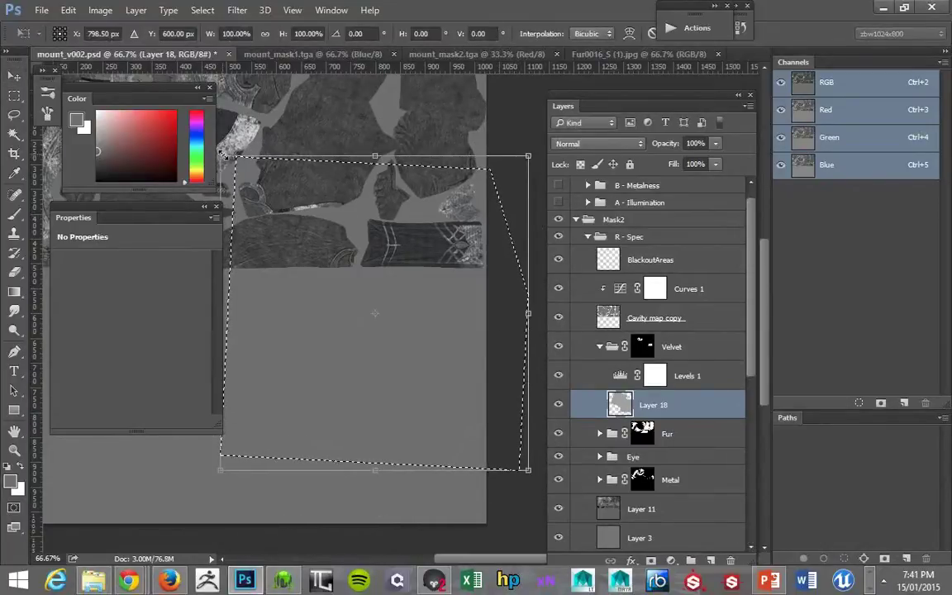
{"action": "left_click_drag", "start_coordinate": [222, 154], "coordinate": [339, 204]}
{"action": "key", "text": "Return"}
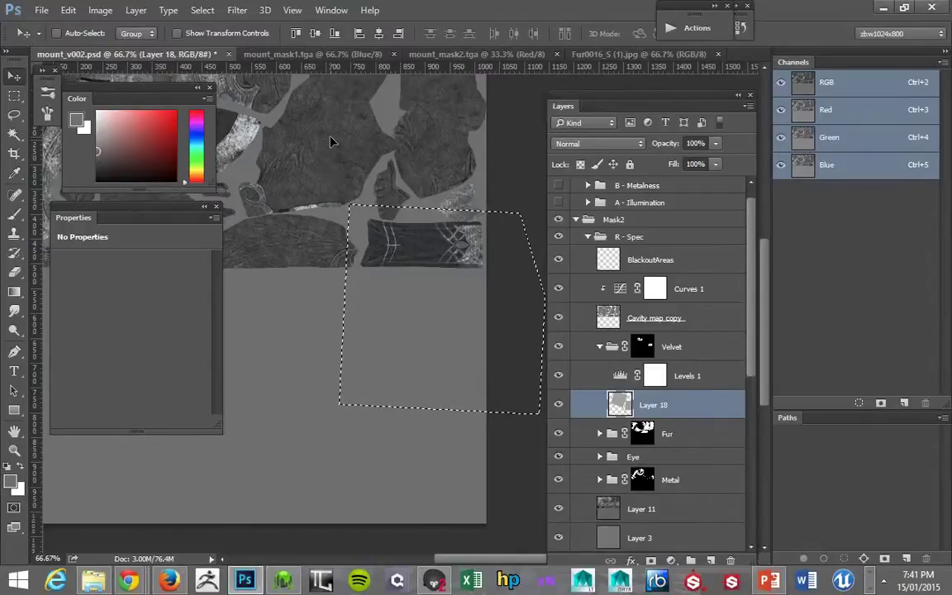
{"action": "key", "text": "ctrl"}
{"action": "key", "text": "ctrl+d"}
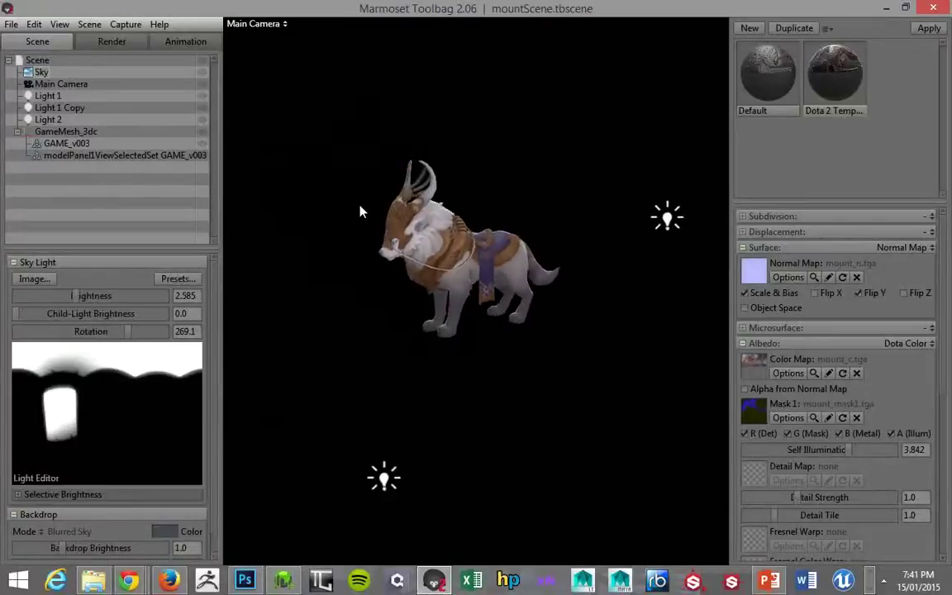
In Marmoset Toolbag, examine the mount's velvet, leather and fur shading from several angles and distances.
{"action": "scroll", "coordinate": [427, 279], "scroll_direction": "up", "scroll_amount": 4}
{"action": "scroll", "coordinate": [330, 161], "scroll_direction": "down", "scroll_amount": 3}
{"action": "left_click_drag", "start_coordinate": [330, 161], "coordinate": [395, 225]}
{"action": "scroll", "coordinate": [419, 223], "scroll_direction": "up", "scroll_amount": 4}
{"action": "scroll", "coordinate": [408, 197], "scroll_direction": "down", "scroll_amount": 1}
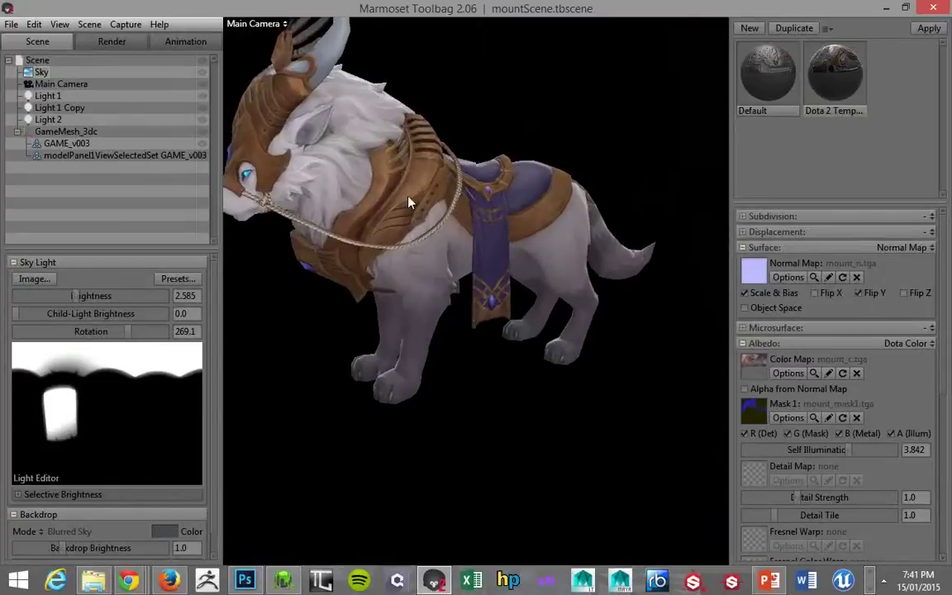
{"action": "scroll", "coordinate": [409, 203], "scroll_direction": "down", "scroll_amount": 3}
{"action": "left_click_drag", "start_coordinate": [444, 276], "coordinate": [343, 207]}
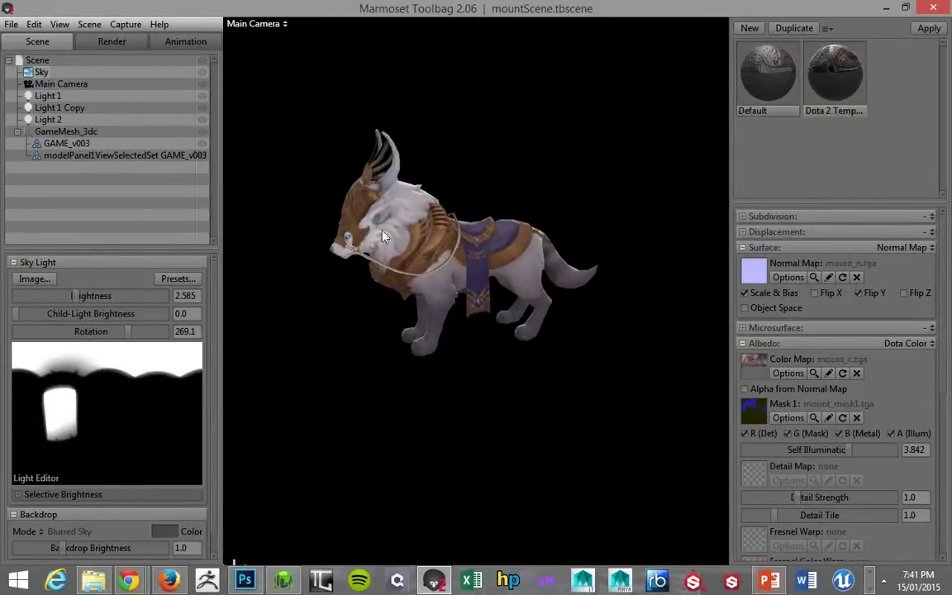
{"action": "key", "text": "alt+Tab"}
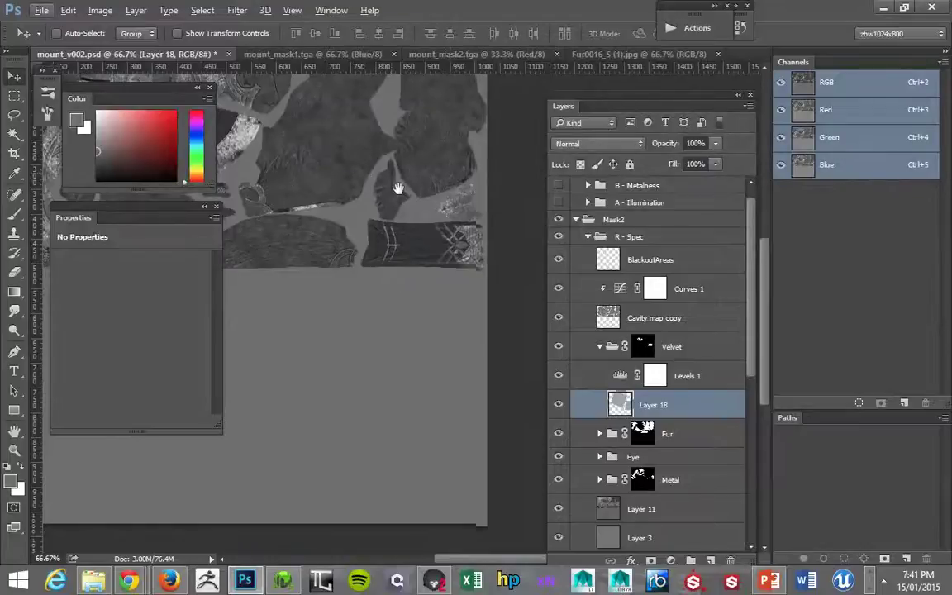
{"action": "key", "text": "alt+Tab"}
{"action": "left_click_drag", "start_coordinate": [424, 271], "coordinate": [377, 210]}
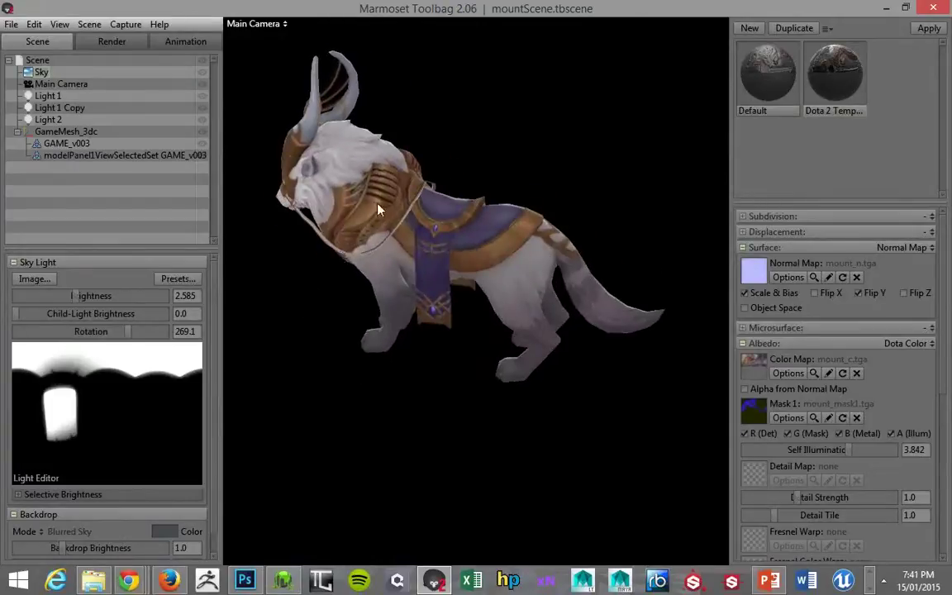
{"action": "left_click_drag", "start_coordinate": [499, 262], "coordinate": [366, 162]}
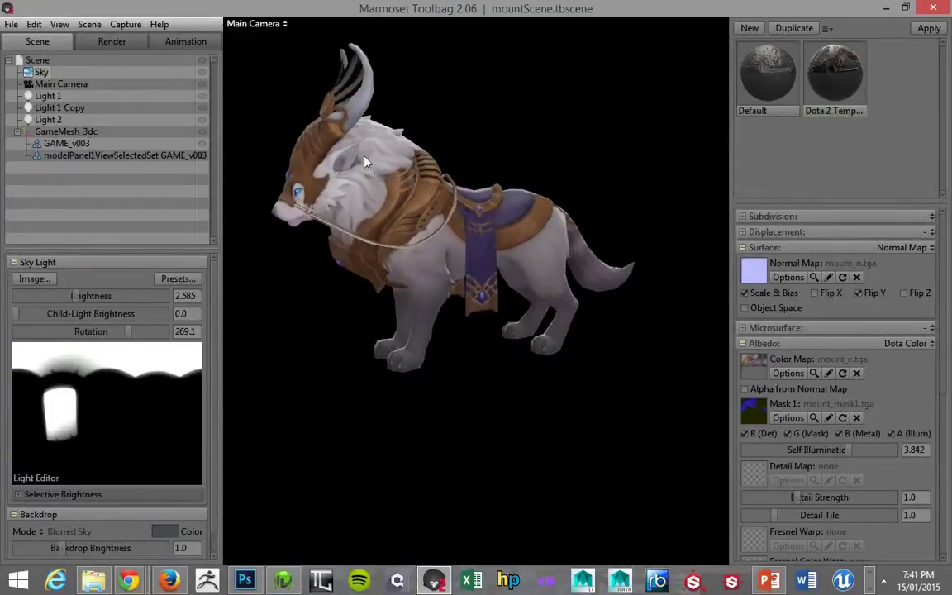
{"action": "left_click_drag", "start_coordinate": [362, 240], "coordinate": [355, 205]}
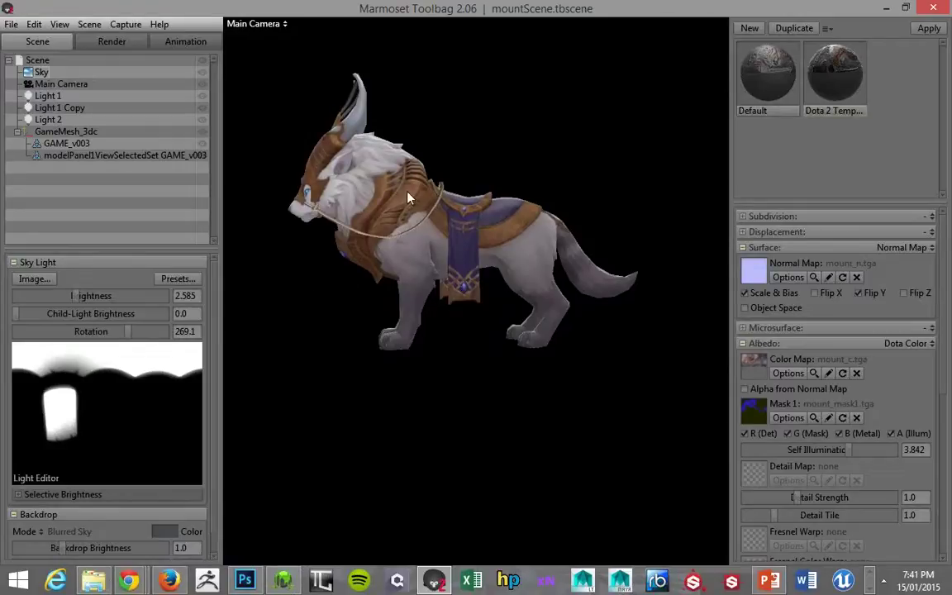
{"action": "left_click_drag", "start_coordinate": [335, 301], "coordinate": [413, 192]}
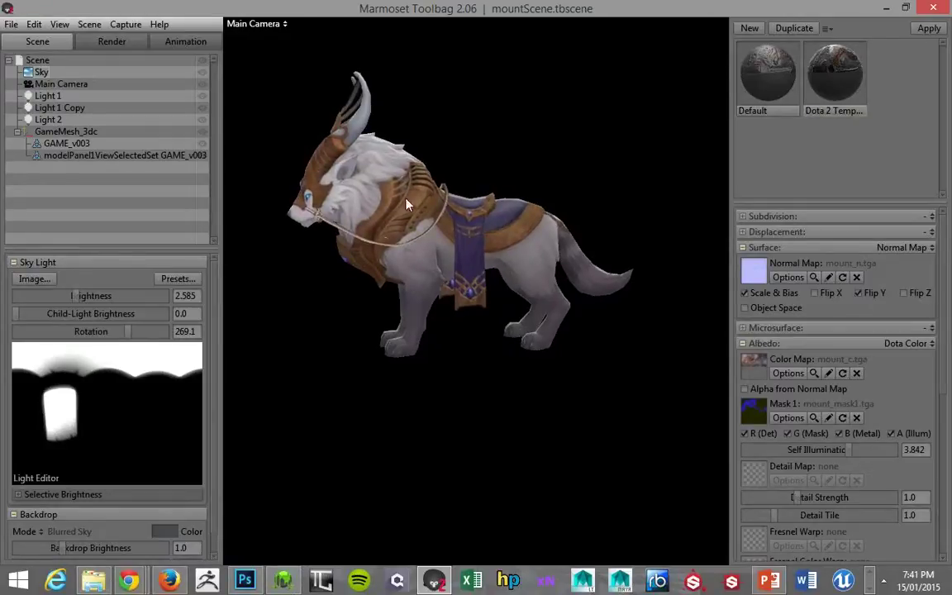
{"action": "left_click_drag", "start_coordinate": [374, 268], "coordinate": [363, 146]}
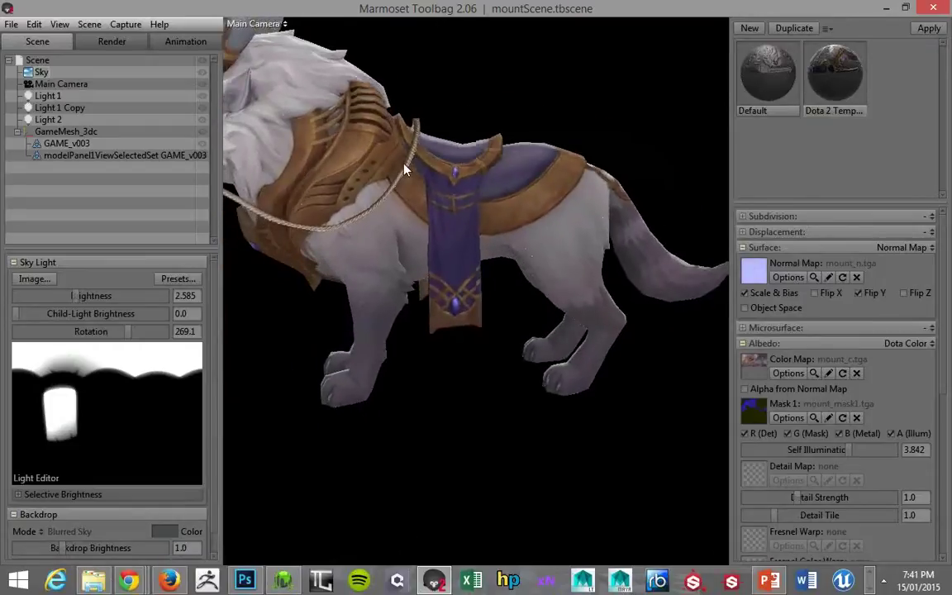
Switch to Photoshop and set the Velvet group's Levels 1 input values to 136, 1.74 and 255.
{"action": "key", "text": "alt+Tab"}
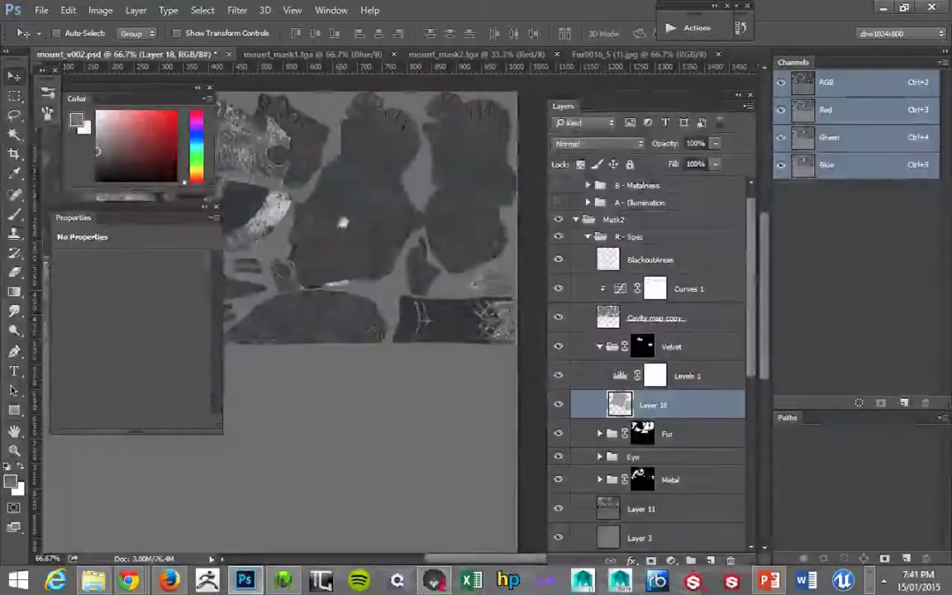
{"action": "key", "text": "ctrl+space"}
{"action": "left_click", "coordinate": [432, 246], "text": "alt"}
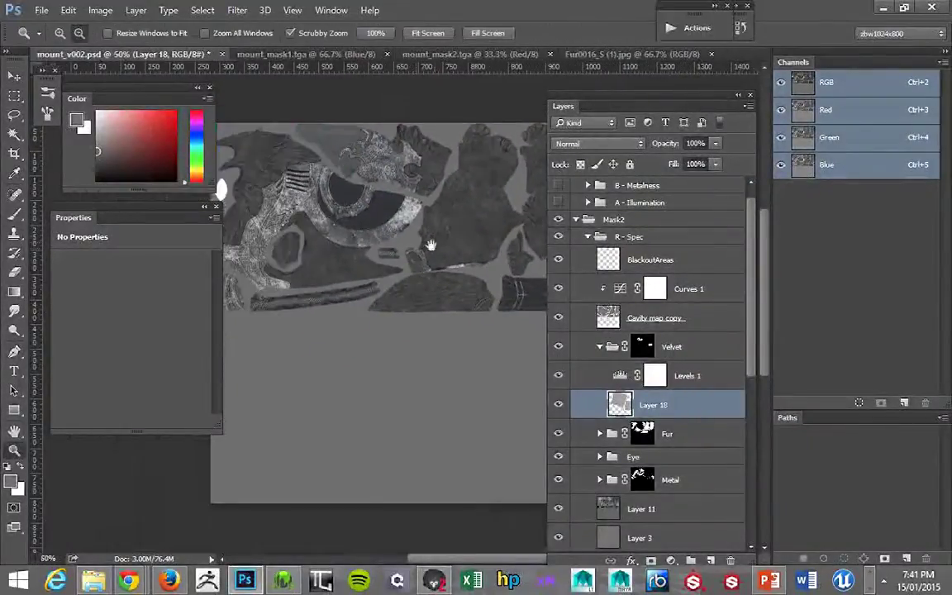
{"action": "key", "text": "ctrl+space"}
{"action": "left_click", "coordinate": [437, 253]}
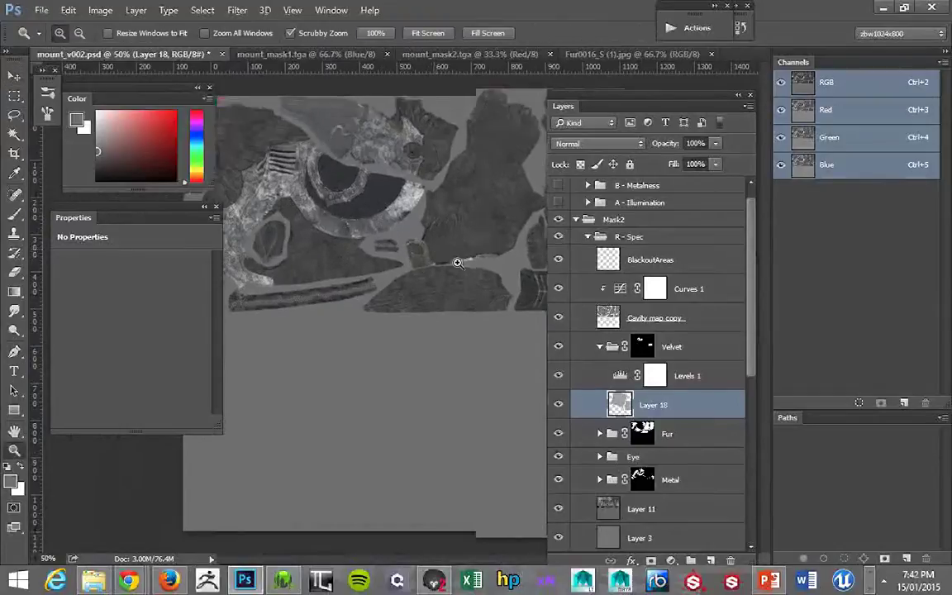
{"action": "key", "text": "space"}
{"action": "left_click_drag", "start_coordinate": [399, 236], "coordinate": [198, 199]}
{"action": "left_click_drag", "start_coordinate": [360, 195], "coordinate": [425, 144]}
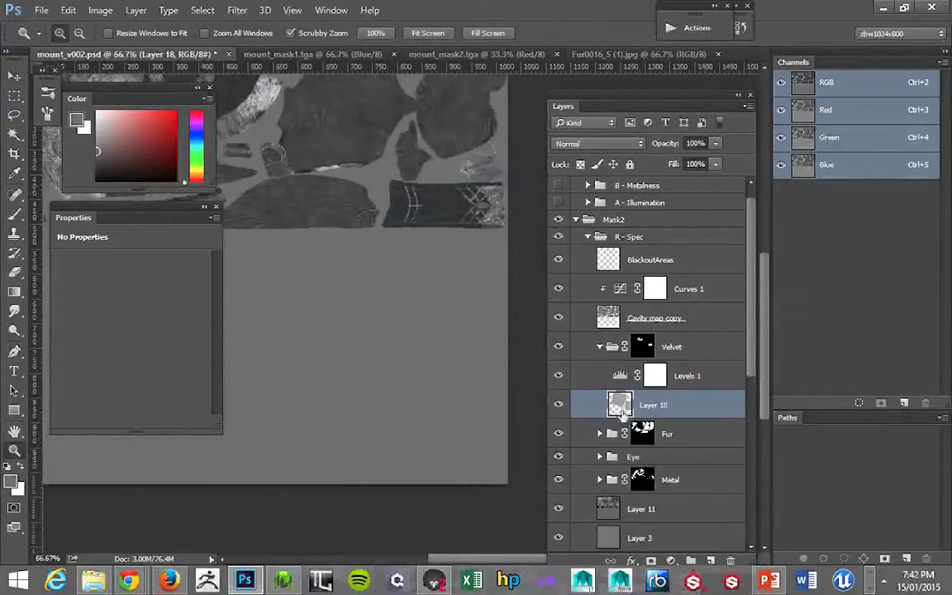
{"action": "left_click", "coordinate": [558, 406]}
{"action": "left_click", "coordinate": [559, 405]}
{"action": "left_click", "coordinate": [619, 378]}
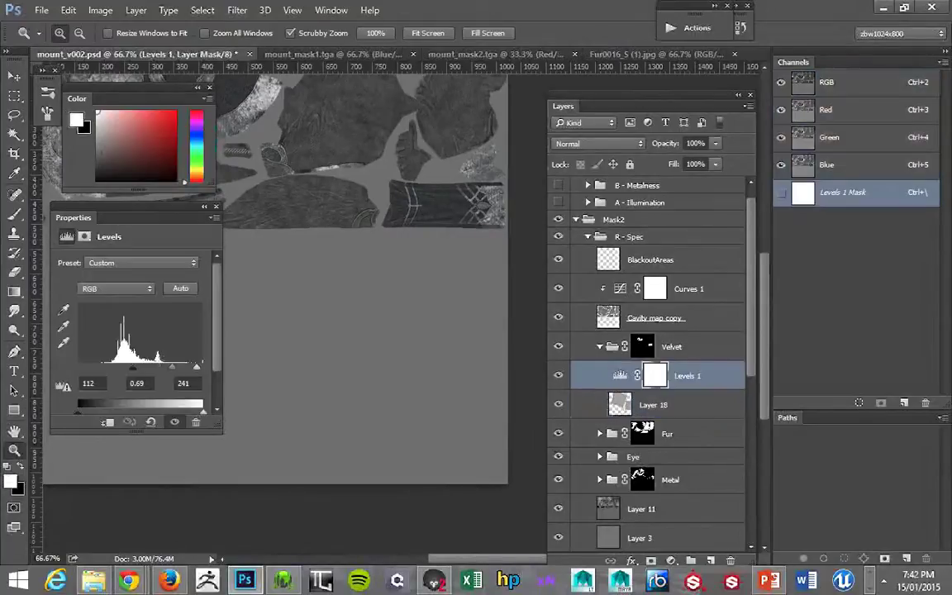
{"action": "left_click_drag", "start_coordinate": [171, 372], "coordinate": [205, 368]}
{"action": "left_click_drag", "start_coordinate": [134, 367], "coordinate": [165, 372]}
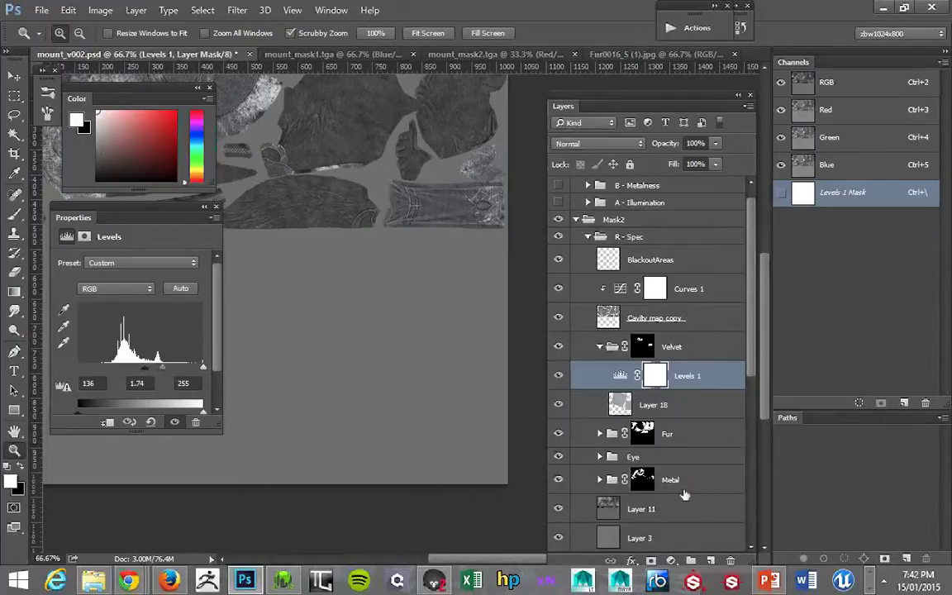
Add a Curves adjustment above Levels 1 in the Velvet group and lower its white point output to about half.
{"action": "left_click", "coordinate": [671, 560]}
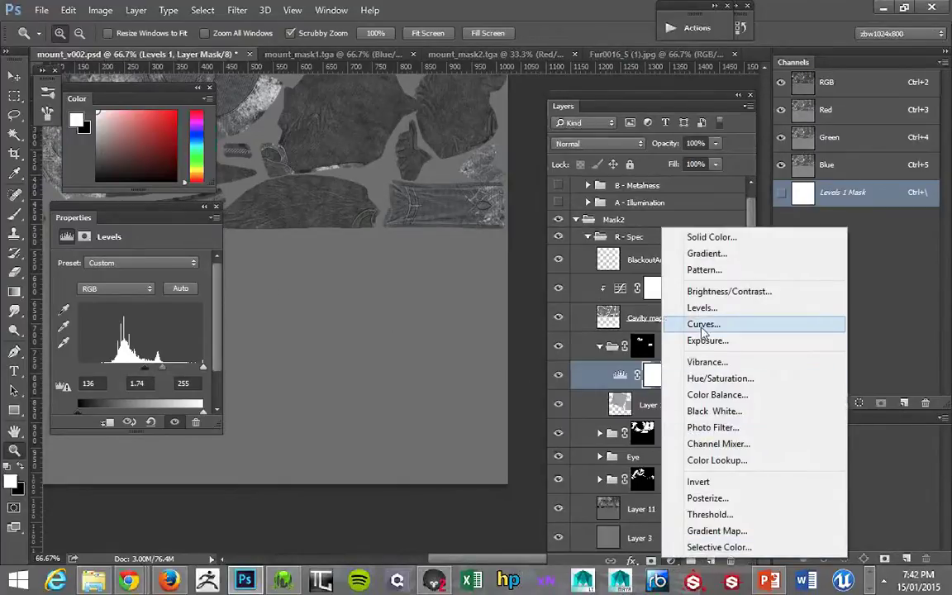
{"action": "left_click", "coordinate": [695, 325]}
{"action": "left_click_drag", "start_coordinate": [203, 310], "coordinate": [210, 324]}
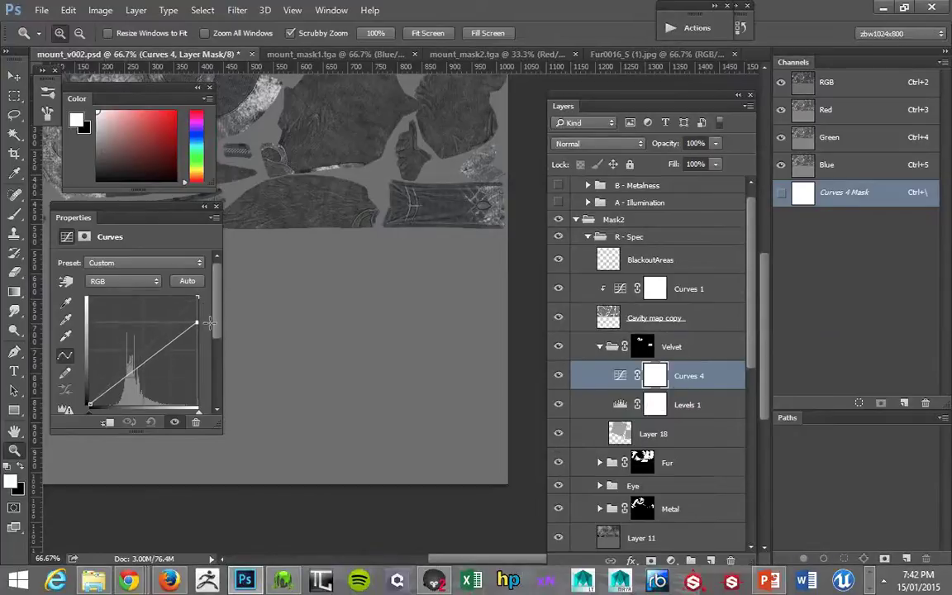
{"action": "left_click_drag", "start_coordinate": [316, 309], "coordinate": [435, 368]}
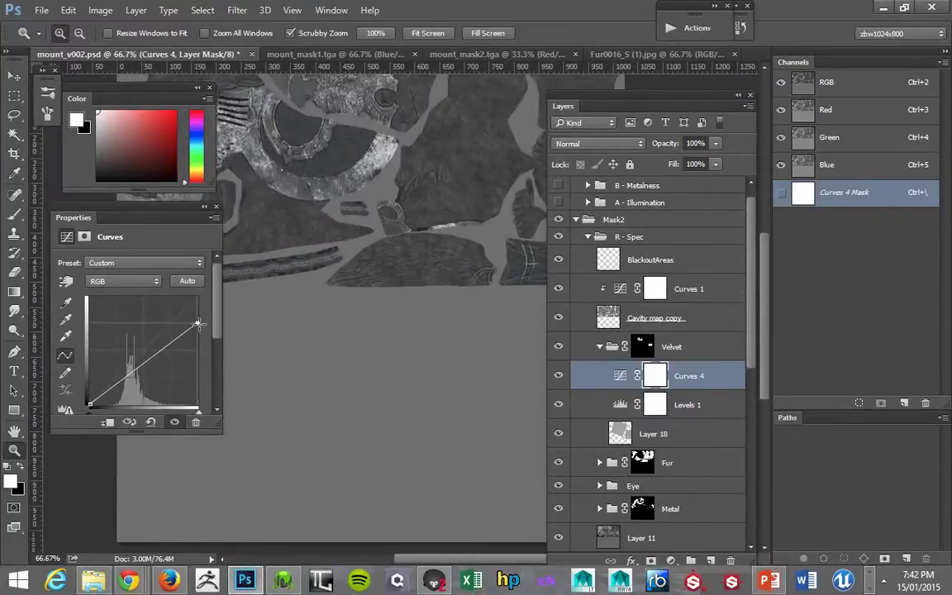
{"action": "left_click_drag", "start_coordinate": [198, 324], "coordinate": [211, 347]}
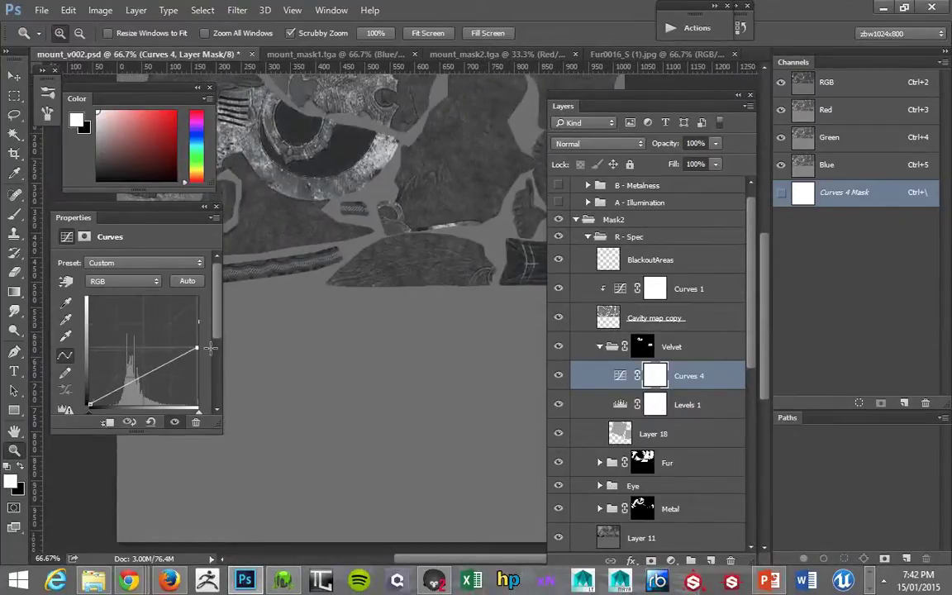
Copy the merged spec map into the Red channel of mount_mask2.tga.
{"action": "left_click", "coordinate": [356, 352], "text": "alt"}
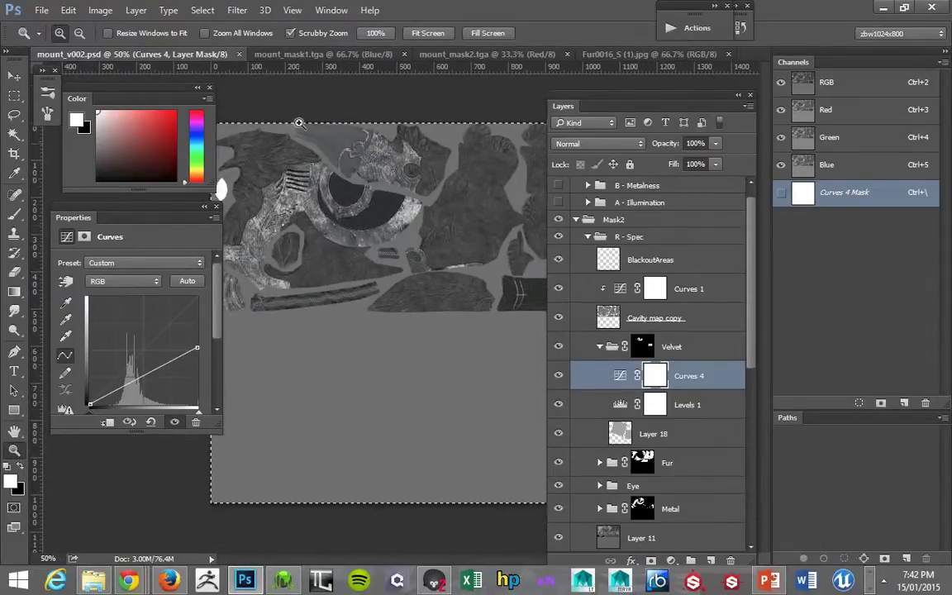
{"action": "left_click", "coordinate": [459, 54]}
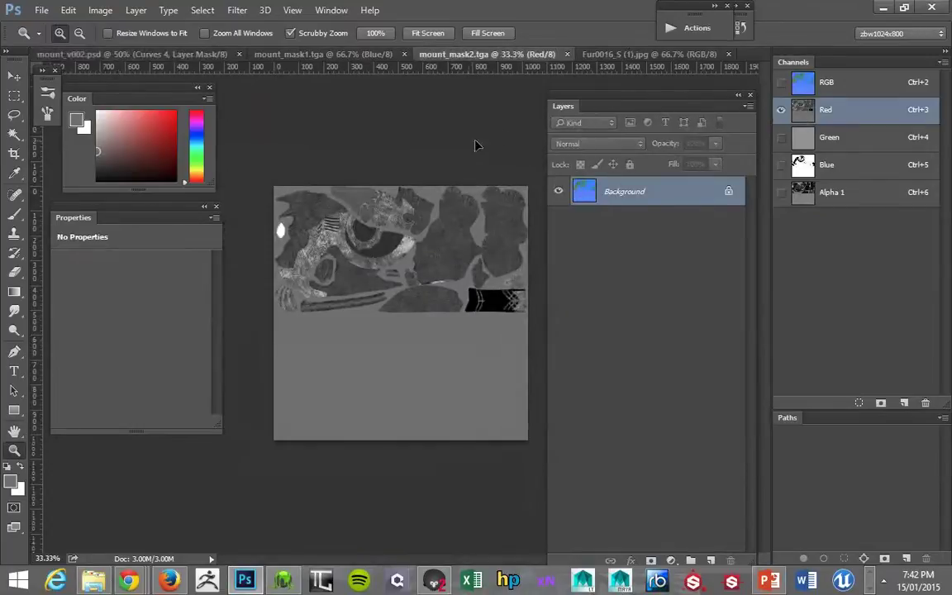
{"action": "key", "text": "ctrl+v"}
Back in mount_v002.psd, hide the R - Spec group and load the PurpleVelvet layer's outline as a selection.
{"action": "left_click", "coordinate": [215, 55]}
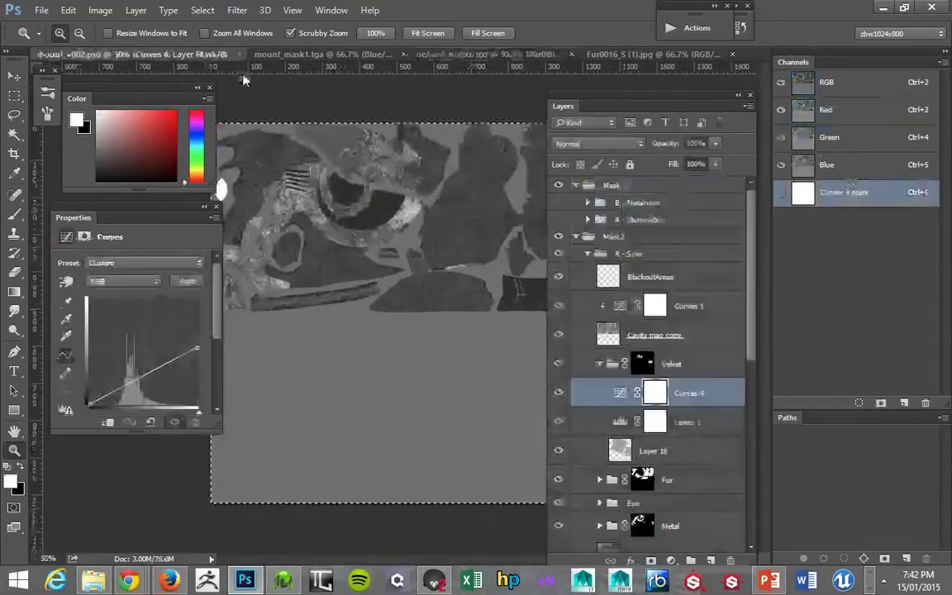
{"action": "left_click", "coordinate": [586, 253]}
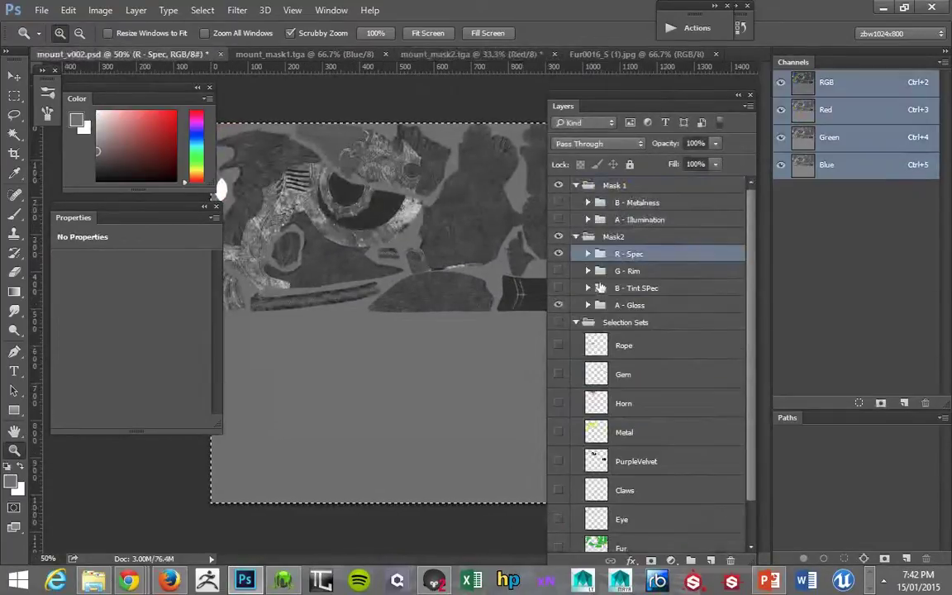
{"action": "left_click", "coordinate": [559, 254]}
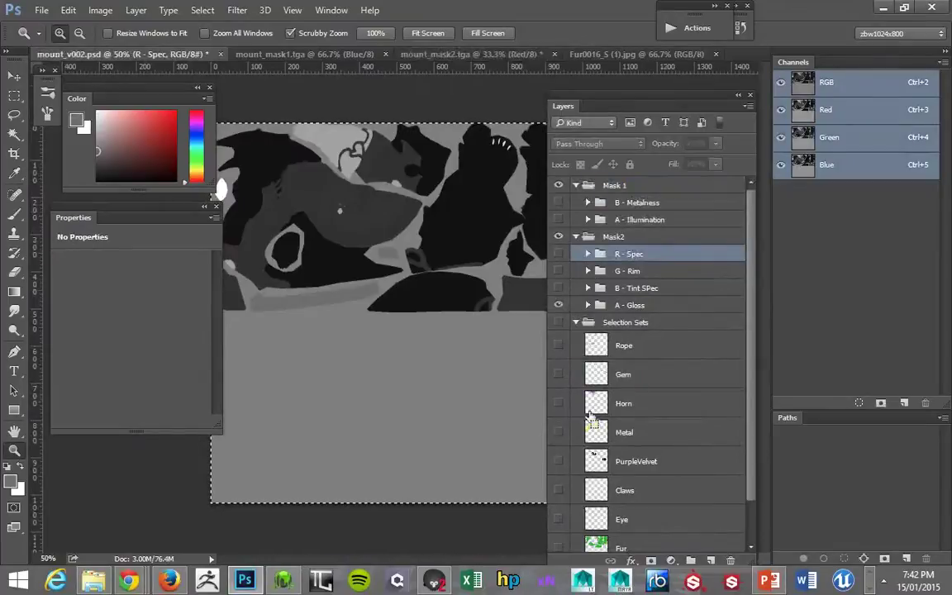
{"action": "left_click", "coordinate": [598, 461], "text": "ctrl"}
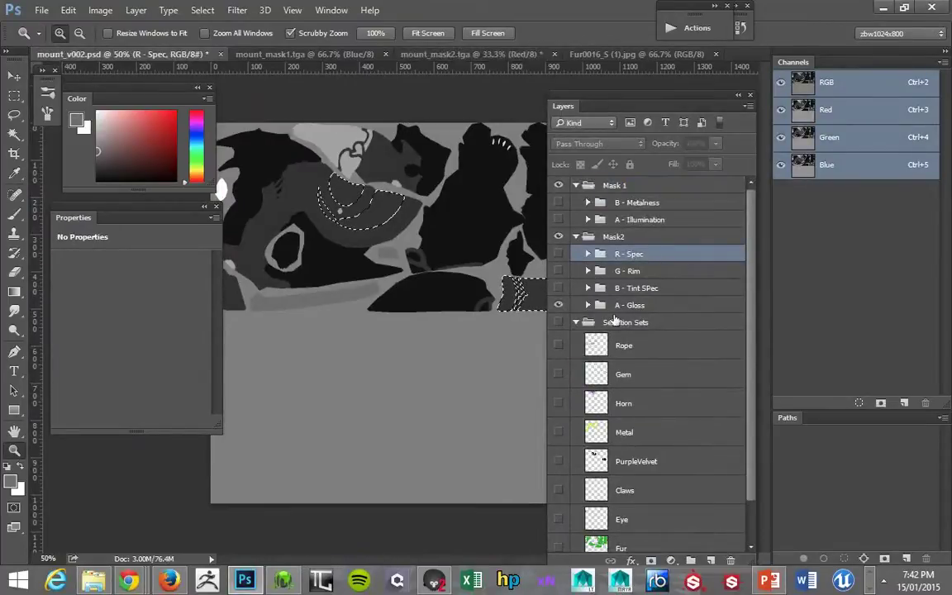
Fill the selected velvet areas on the A - GLOSS layer with dark grey 181818.
{"action": "key", "text": "b"}
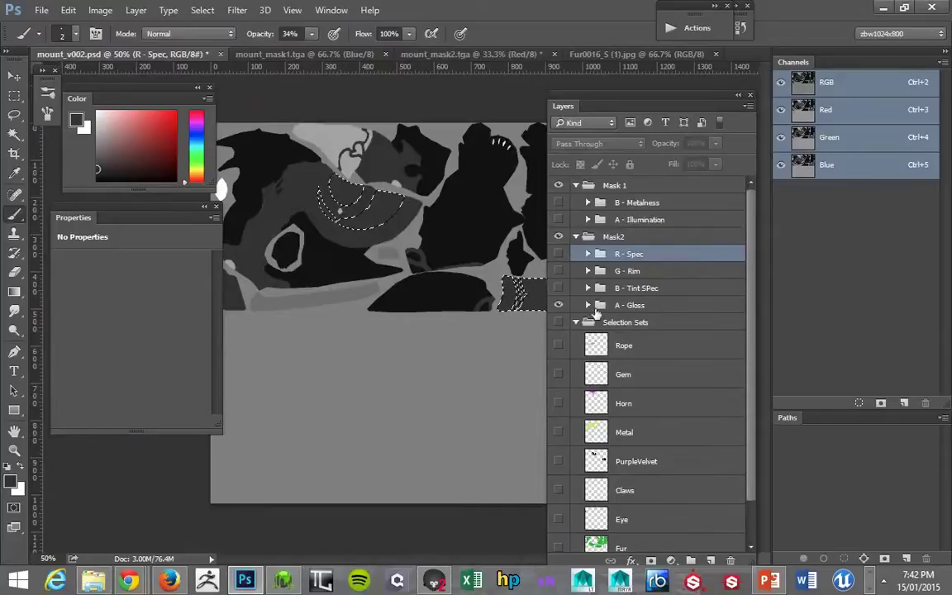
{"action": "left_click", "coordinate": [589, 305]}
{"action": "left_click", "coordinate": [648, 328]}
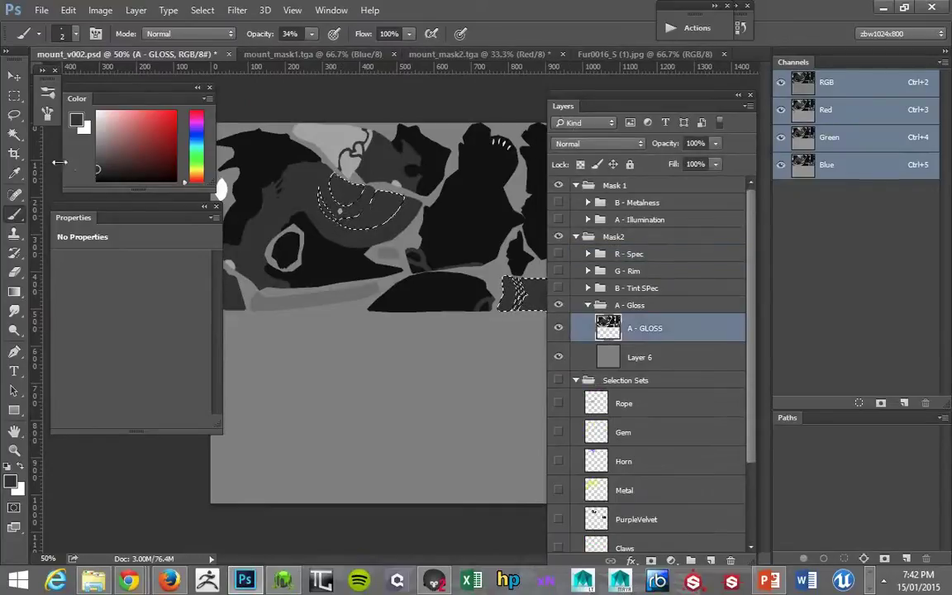
{"action": "left_click", "coordinate": [76, 121]}
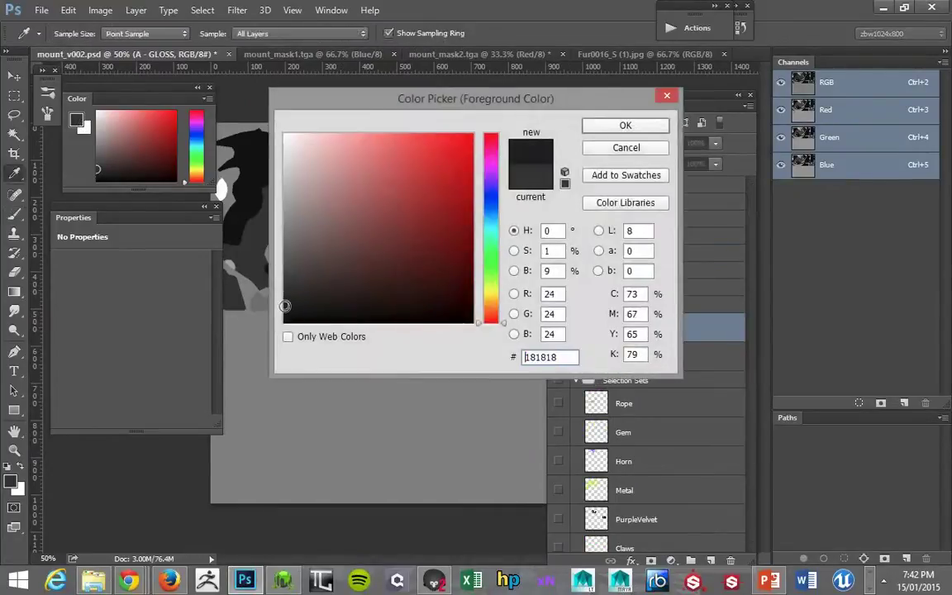
{"action": "key", "text": "Return"}
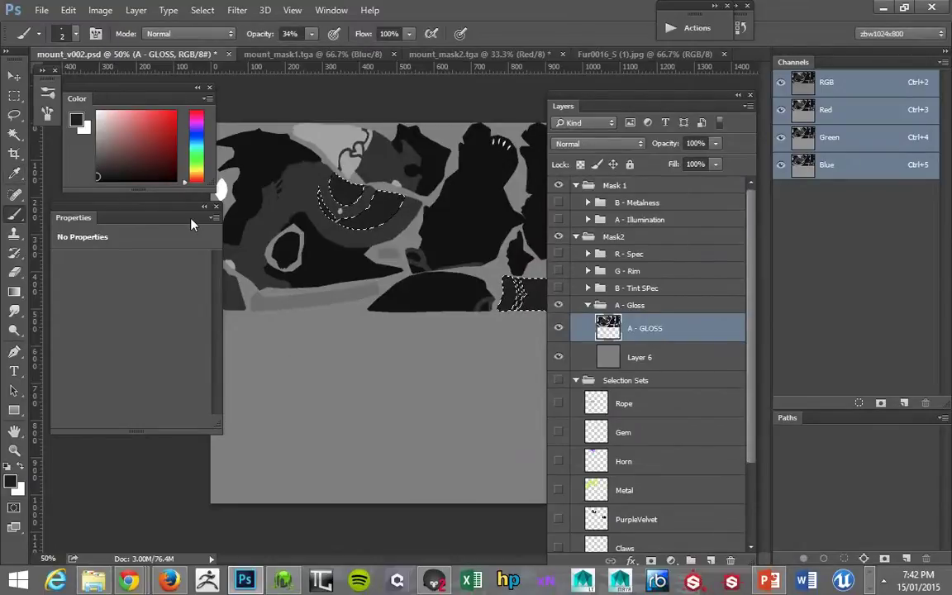
Copy the merged gloss map into the Alpha 1 channel of mount_mask2.tga and view the mount in Marmoset Toolbag.
{"action": "key", "text": "ctrl+a"}
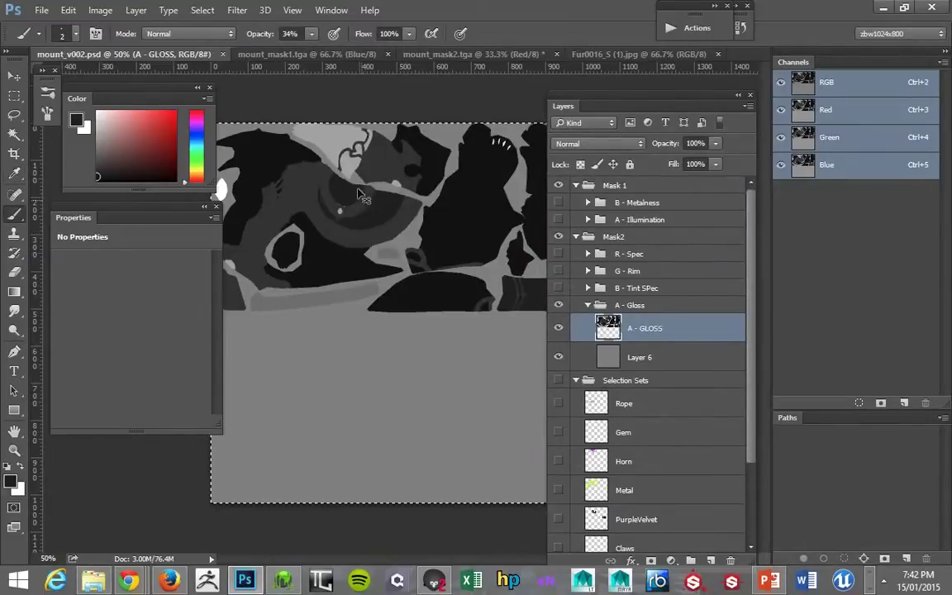
{"action": "left_click", "coordinate": [457, 51]}
{"action": "left_click", "coordinate": [809, 195]}
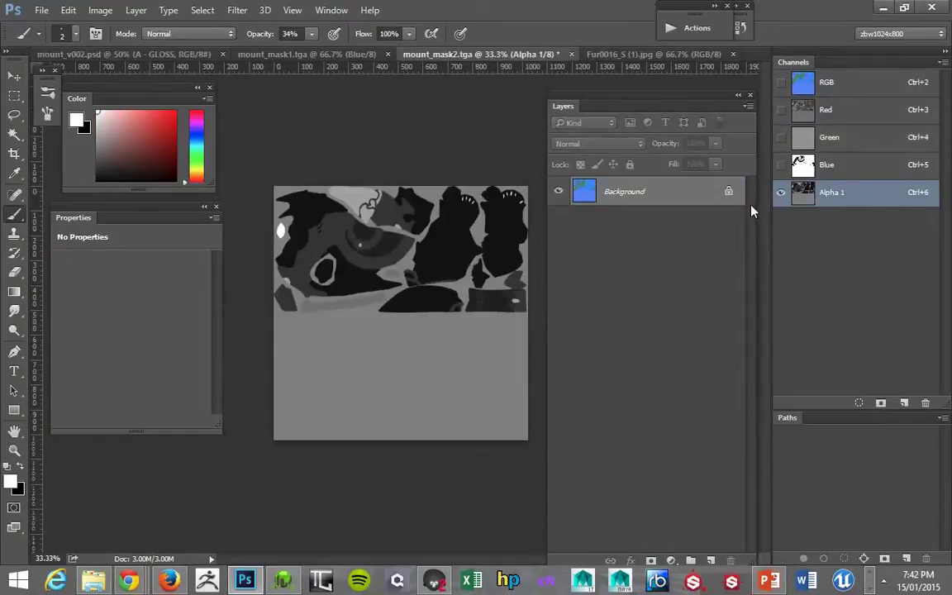
{"action": "key", "text": "alt+Tab"}
{"action": "scroll", "coordinate": [306, 176], "scroll_direction": "down", "scroll_amount": 5}
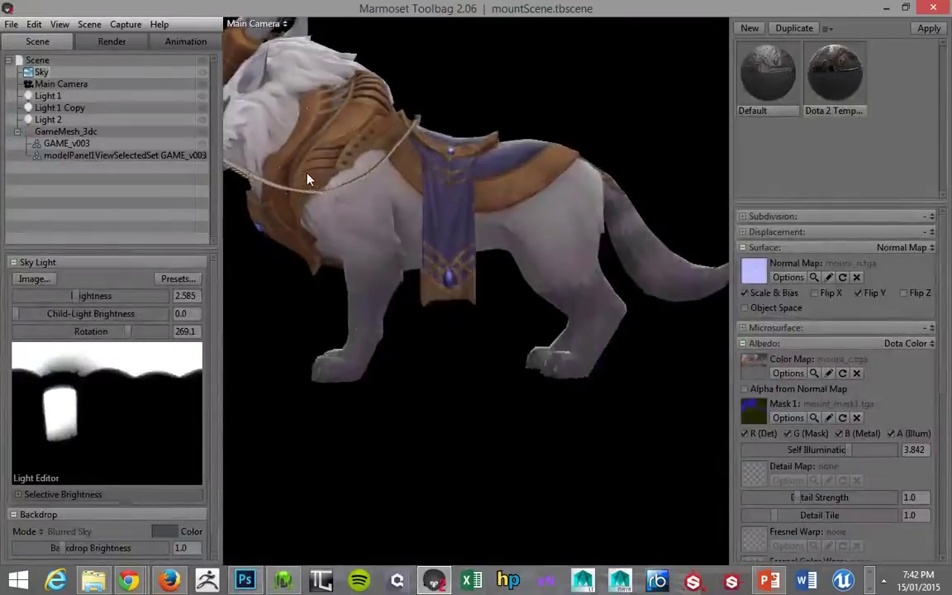
Examine the mount in Marmoset Toolbag from several sides and distances, checking how the velvet, metal and fur catch the light.
{"action": "left_click_drag", "start_coordinate": [399, 186], "coordinate": [381, 155]}
{"action": "scroll", "coordinate": [547, 238], "scroll_direction": "down", "scroll_amount": 5}
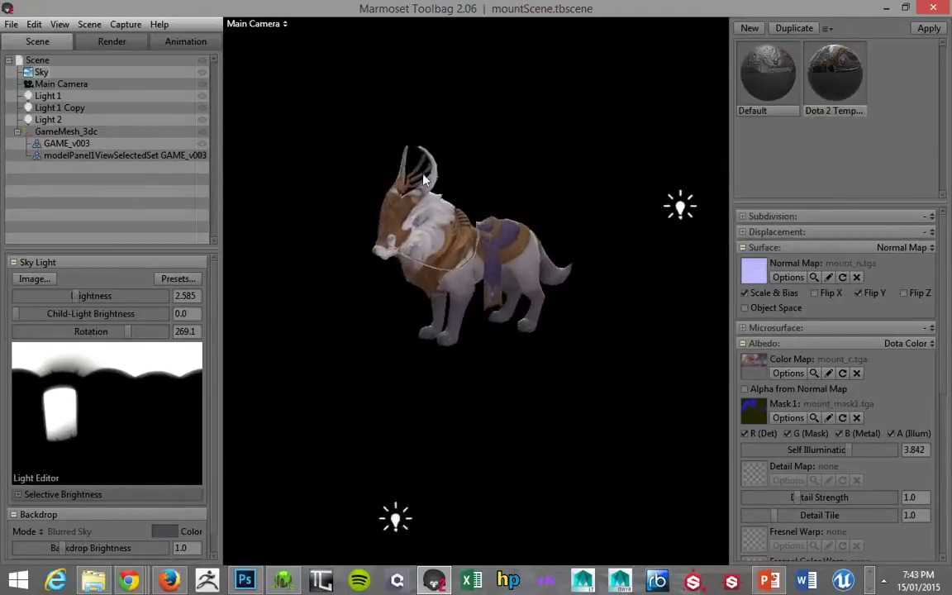
{"action": "scroll", "coordinate": [358, 179], "scroll_direction": "up", "scroll_amount": 5}
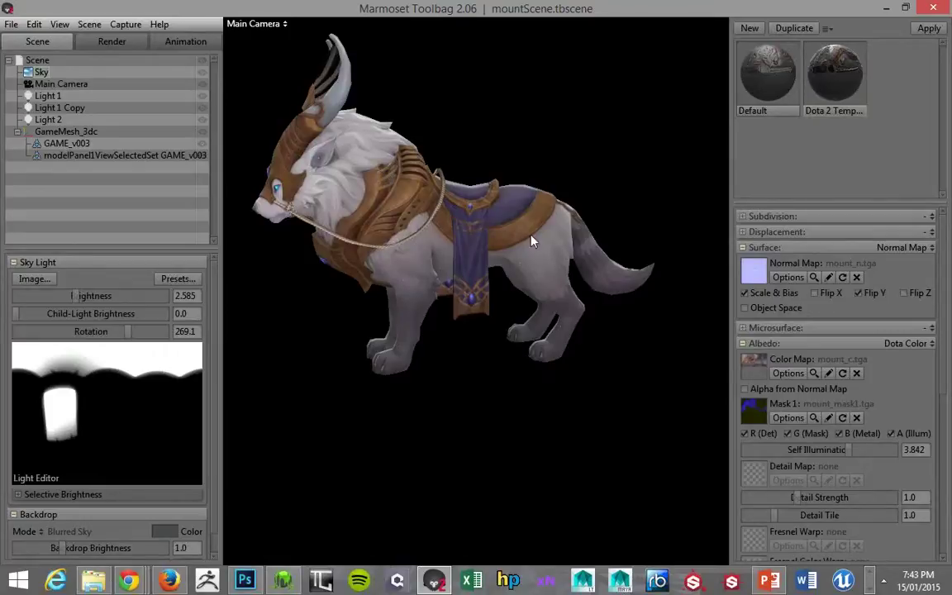
{"action": "scroll", "coordinate": [447, 185], "scroll_direction": "down", "scroll_amount": 5}
{"action": "left_click_drag", "start_coordinate": [446, 185], "coordinate": [517, 181]}
{"action": "scroll", "coordinate": [531, 215], "scroll_direction": "up", "scroll_amount": 5}
{"action": "left_click_drag", "start_coordinate": [546, 250], "coordinate": [489, 352]}
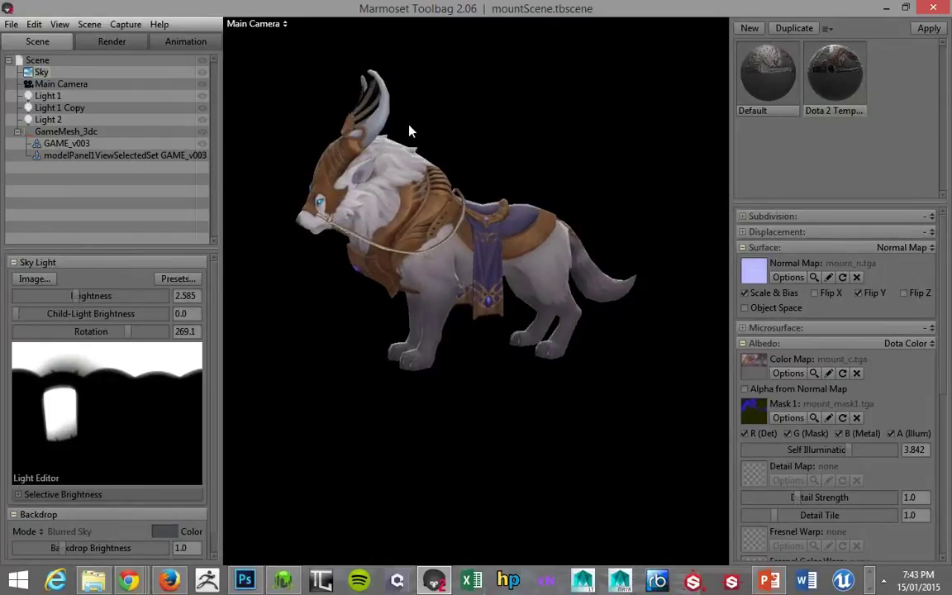
{"action": "left_click_drag", "start_coordinate": [476, 203], "coordinate": [354, 179]}
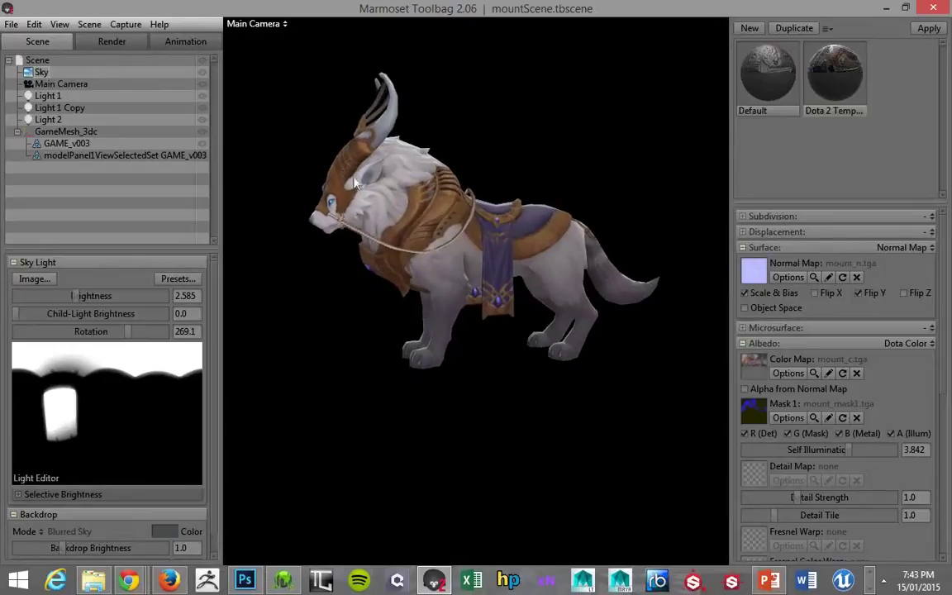
{"action": "left_click_drag", "start_coordinate": [475, 212], "coordinate": [513, 234]}
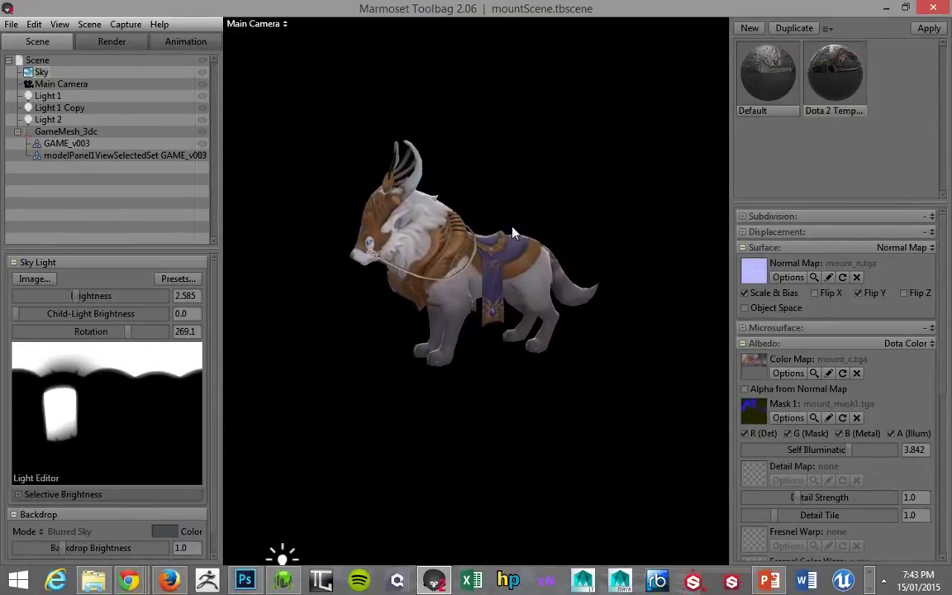
{"action": "left_click_drag", "start_coordinate": [489, 190], "coordinate": [506, 205]}
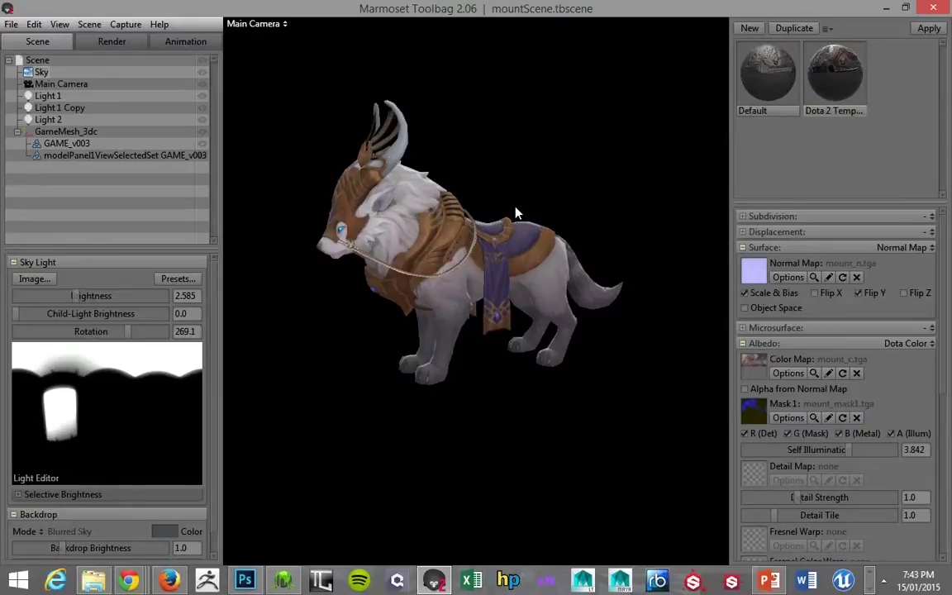
{"action": "left_click_drag", "start_coordinate": [476, 231], "coordinate": [354, 179]}
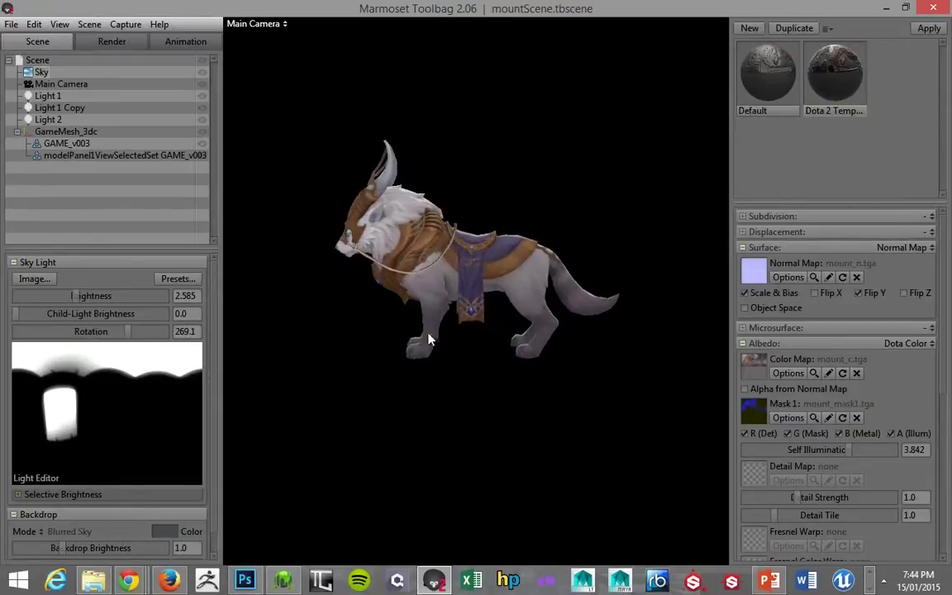
{"action": "left_click_drag", "start_coordinate": [428, 245], "coordinate": [422, 361]}
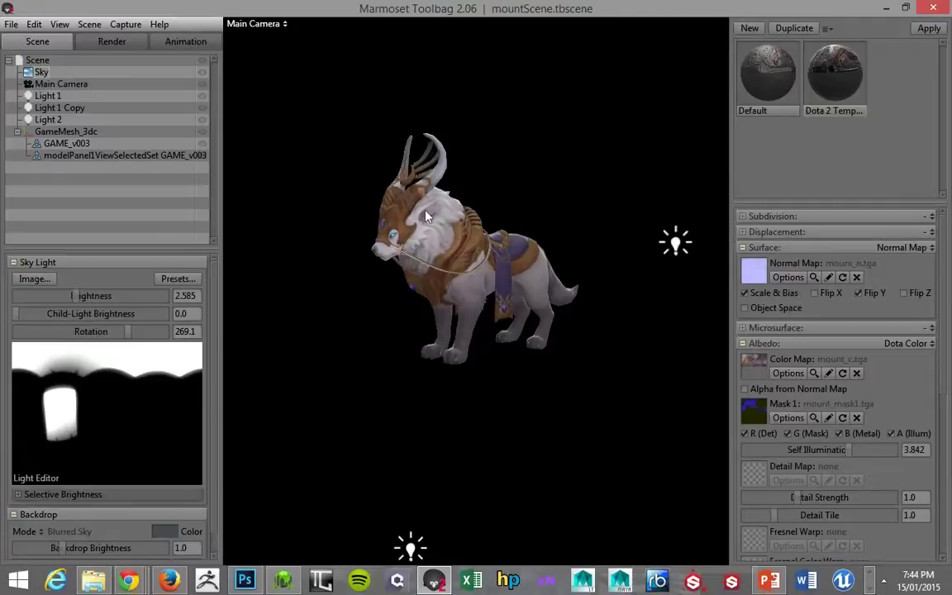
{"action": "left_click_drag", "start_coordinate": [363, 169], "coordinate": [451, 111]}
{"action": "scroll", "coordinate": [468, 225], "scroll_direction": "down", "scroll_amount": 3}
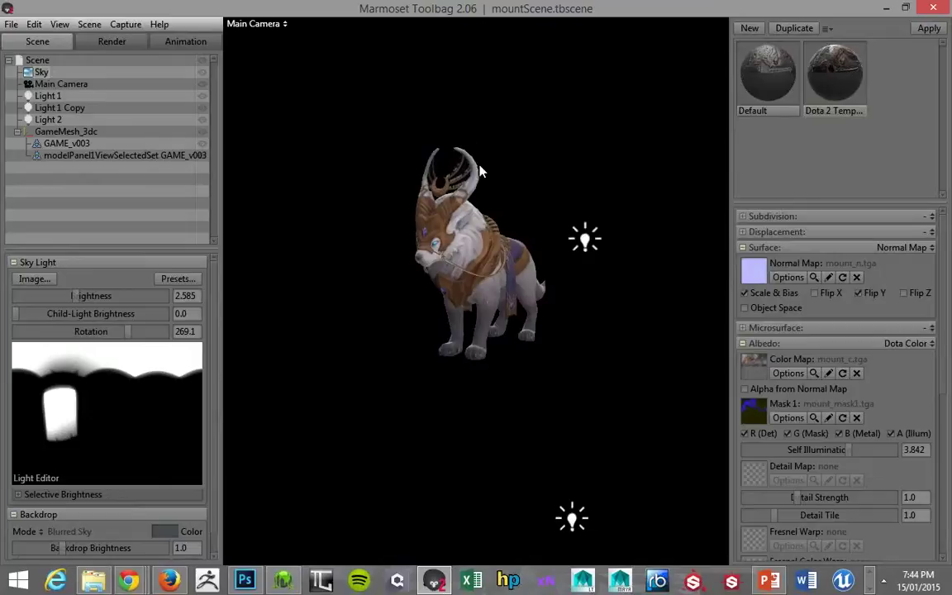
{"action": "left_click_drag", "start_coordinate": [437, 234], "coordinate": [424, 152]}
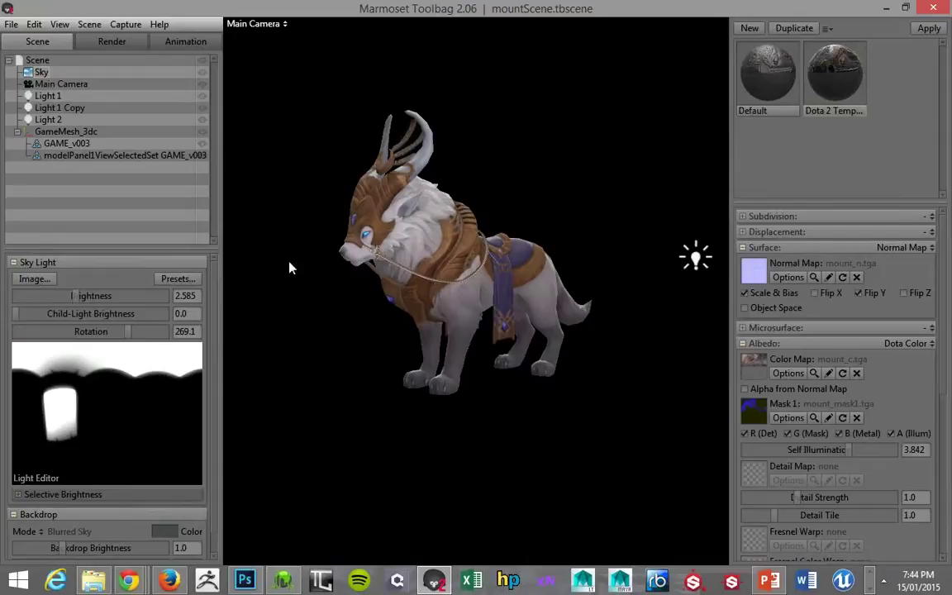
{"action": "left_click_drag", "start_coordinate": [346, 177], "coordinate": [305, 122]}
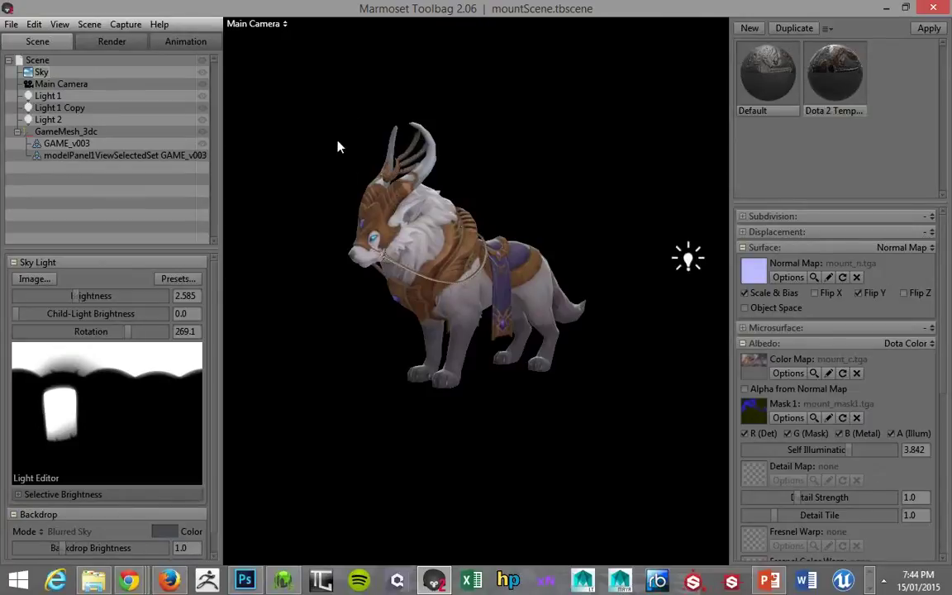
{"action": "left_click_drag", "start_coordinate": [311, 185], "coordinate": [353, 169]}
{"action": "scroll", "coordinate": [353, 169], "scroll_direction": "down", "scroll_amount": 3}
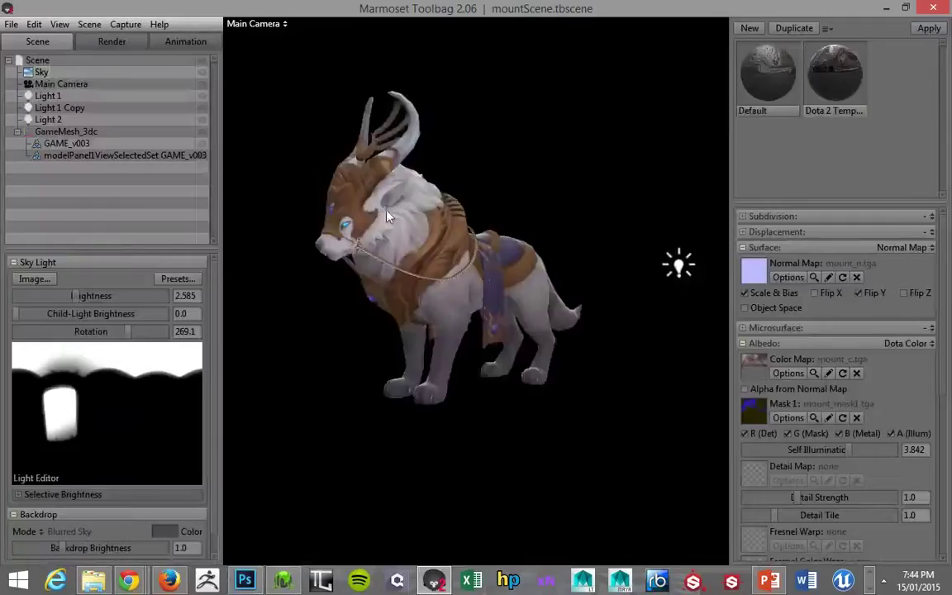
{"action": "left_click_drag", "start_coordinate": [386, 216], "coordinate": [335, 238]}
{"action": "scroll", "coordinate": [320, 221], "scroll_direction": "up", "scroll_amount": 2}
{"action": "scroll", "coordinate": [335, 238], "scroll_direction": "down", "scroll_amount": 2}
{"action": "left_click_drag", "start_coordinate": [312, 156], "coordinate": [366, 176]}
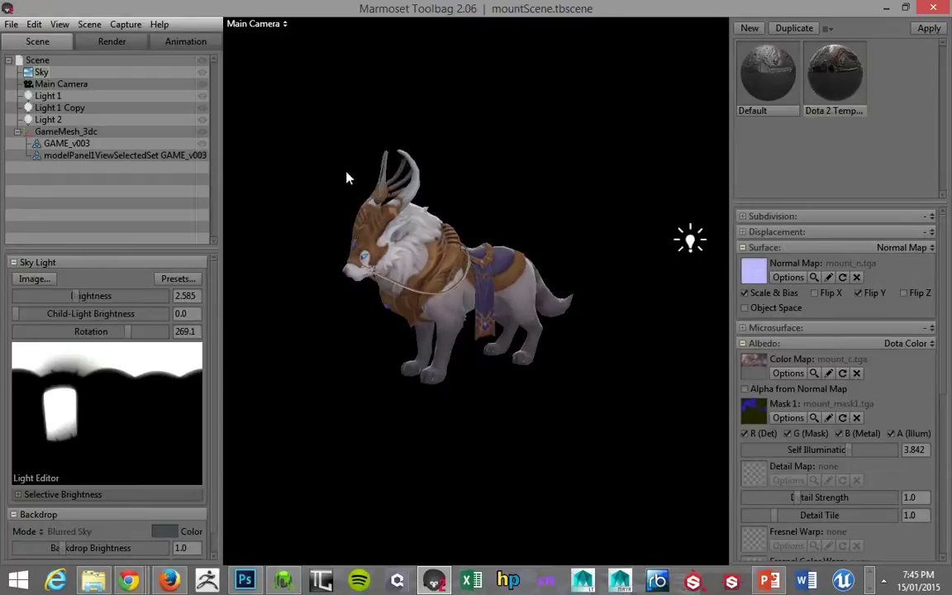
{"action": "left_click_drag", "start_coordinate": [371, 170], "coordinate": [358, 144]}
Return to mount_v002.psd in Photoshop, clear the canvas selection and collapse the A - Gloss group.
{"action": "key", "text": "alt+Tab"}
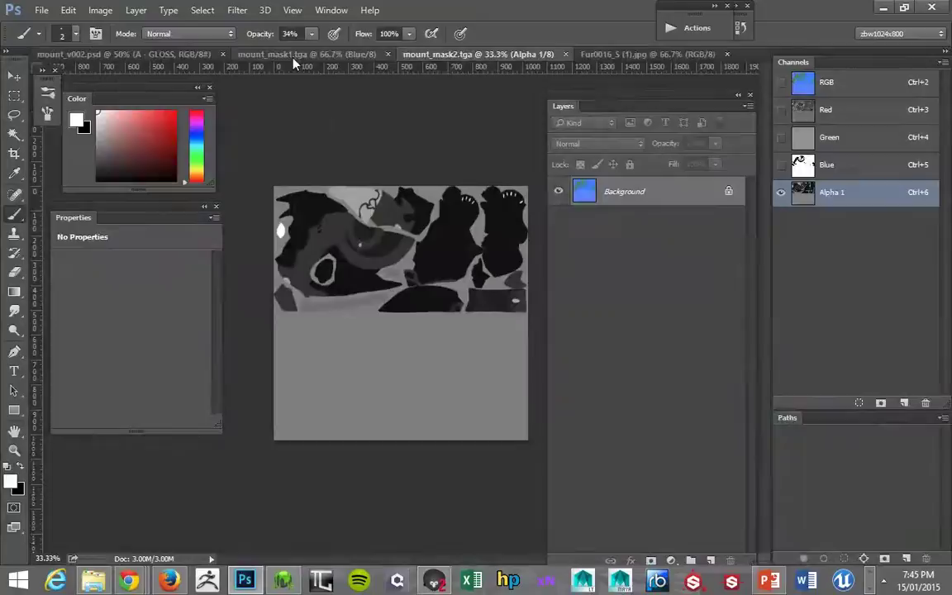
{"action": "left_click", "coordinate": [174, 54]}
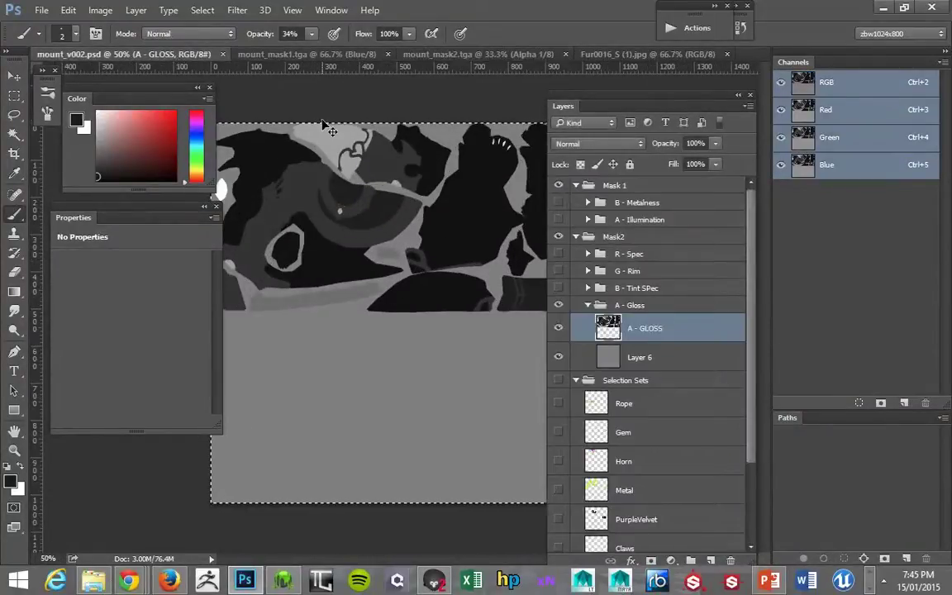
{"action": "key", "text": "ctrl+d"}
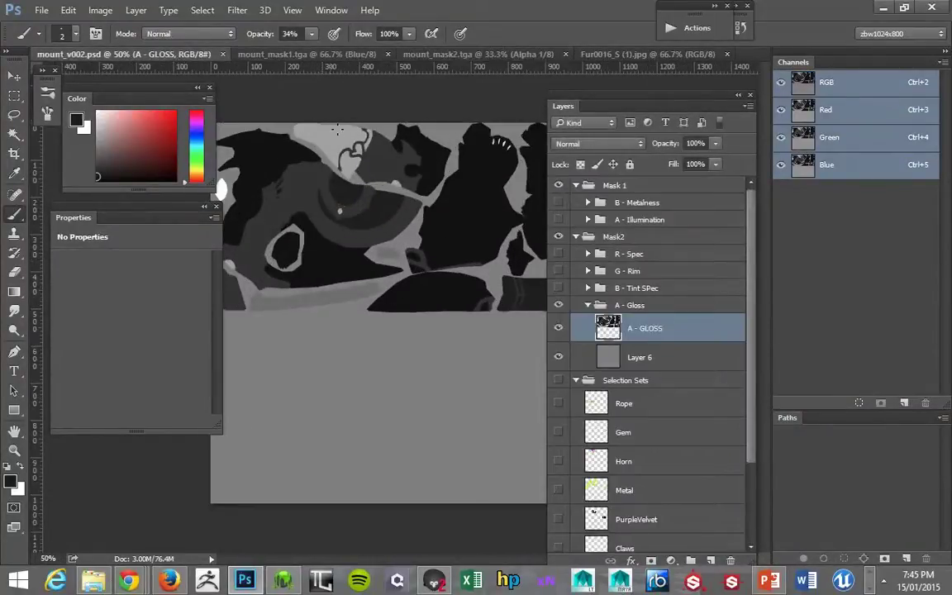
{"action": "left_click", "coordinate": [588, 306]}
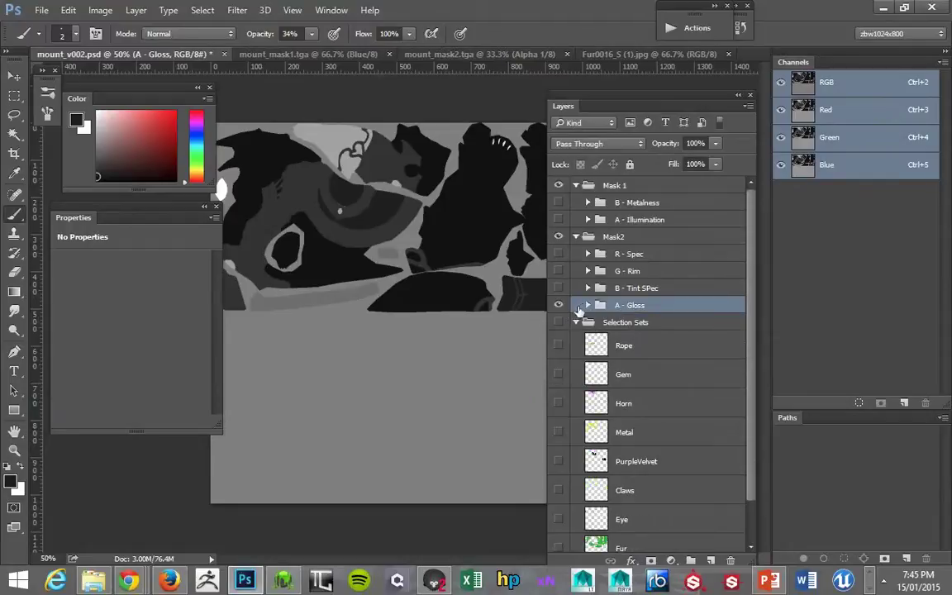
Compare the gloss map with the diffuse texture, then hide the A - Gloss group and show the R - Spec group.
{"action": "key", "text": "z"}
{"action": "left_click", "coordinate": [454, 203]}
{"action": "left_click", "coordinate": [444, 204], "text": "alt"}
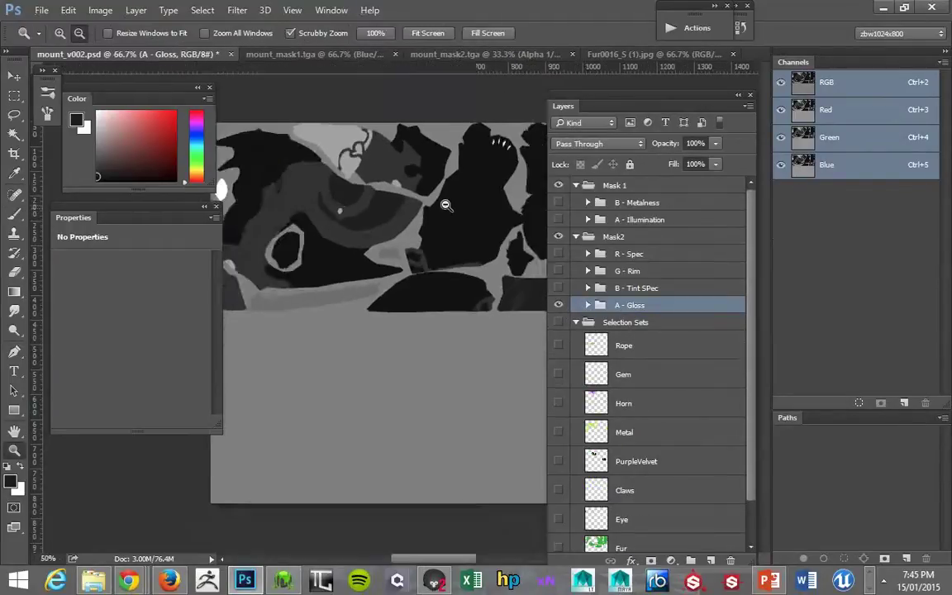
{"action": "left_click", "coordinate": [422, 209], "text": "alt"}
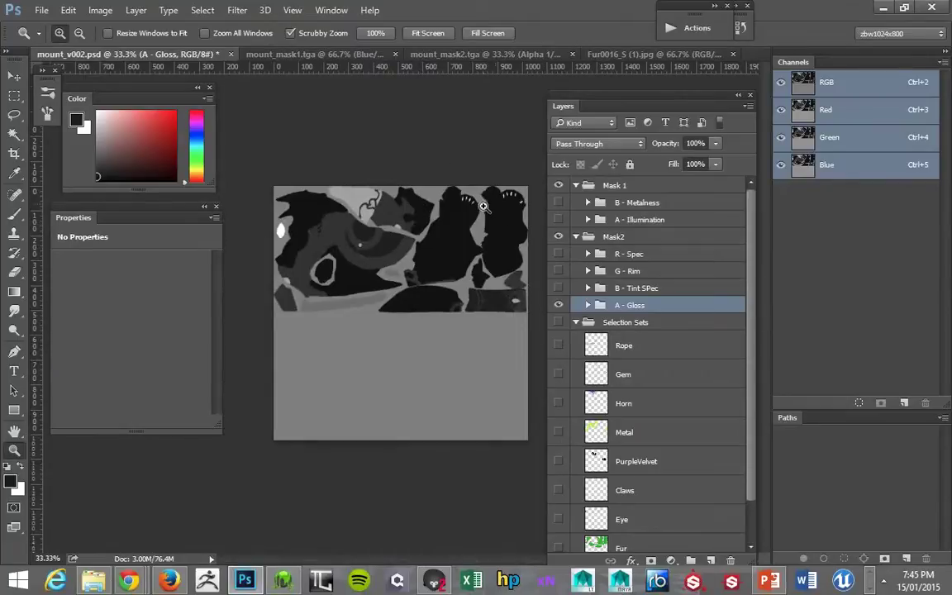
{"action": "left_click", "coordinate": [558, 306]}
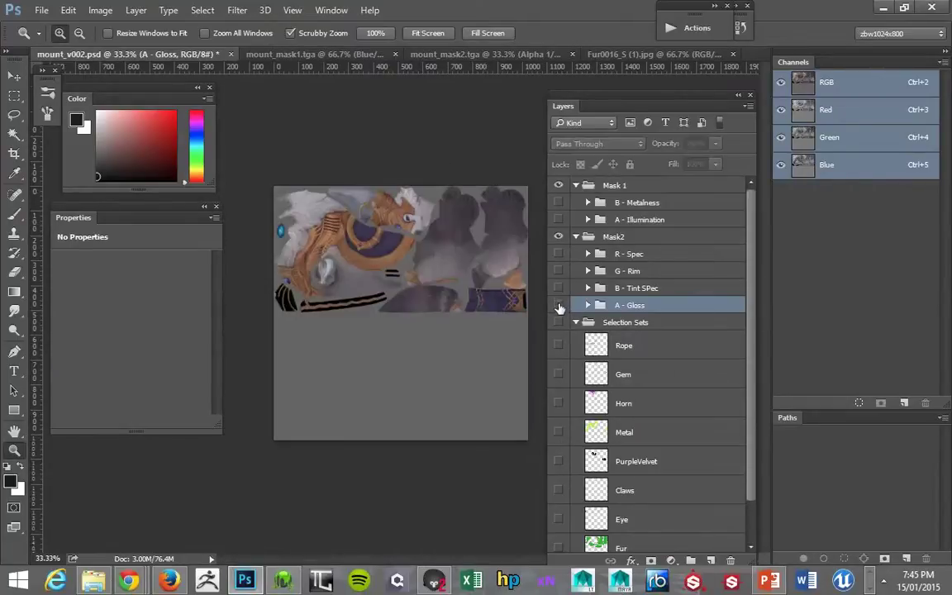
{"action": "left_click", "coordinate": [559, 305]}
{"action": "left_click", "coordinate": [559, 306]}
{"action": "left_click", "coordinate": [558, 254]}
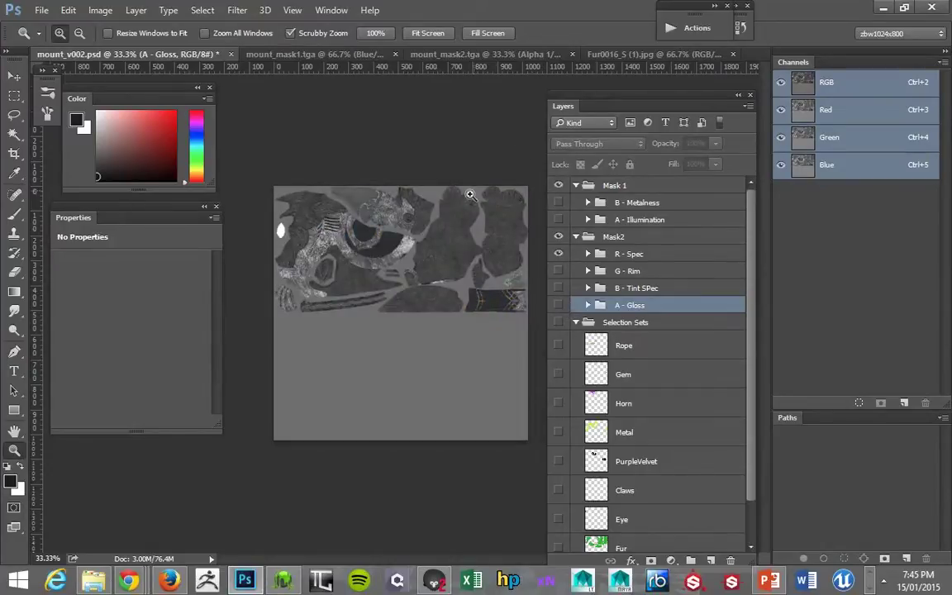
Load the Gem layer's outline as a selection, expand the R - Spec group and collapse its Velvet subgroup.
{"action": "key", "text": "ctrl+plus"}
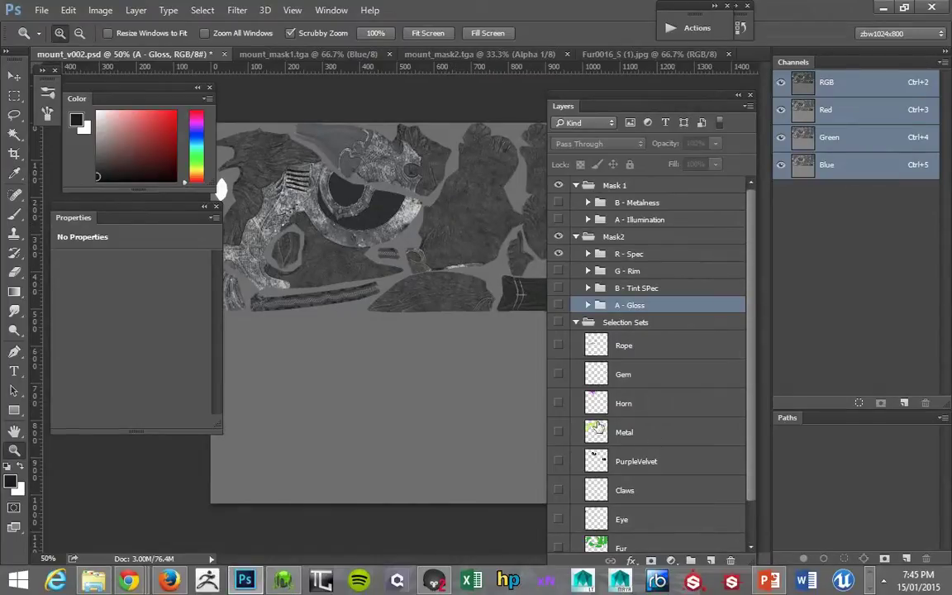
{"action": "left_click_drag", "start_coordinate": [752, 467], "coordinate": [750, 545]}
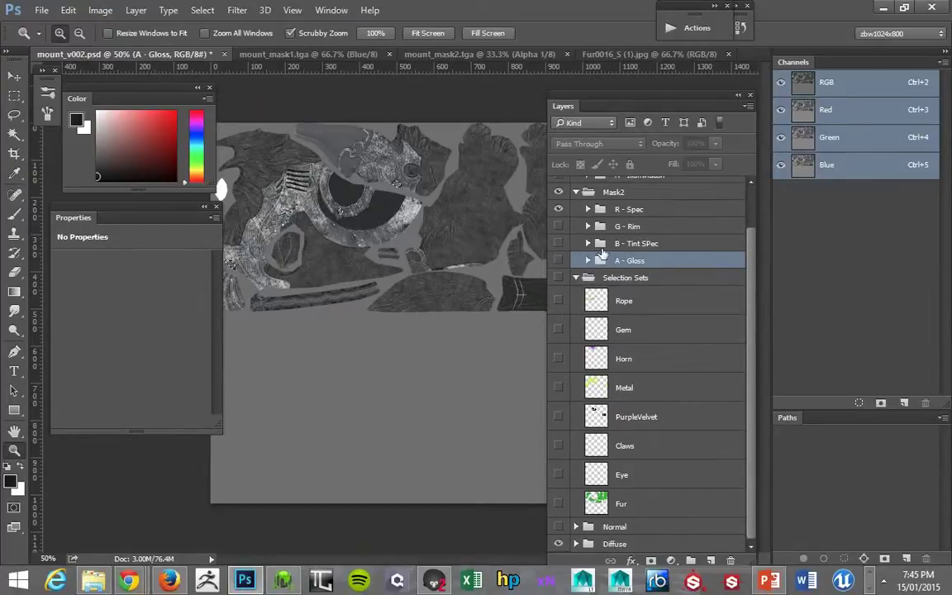
{"action": "left_click", "coordinate": [587, 209]}
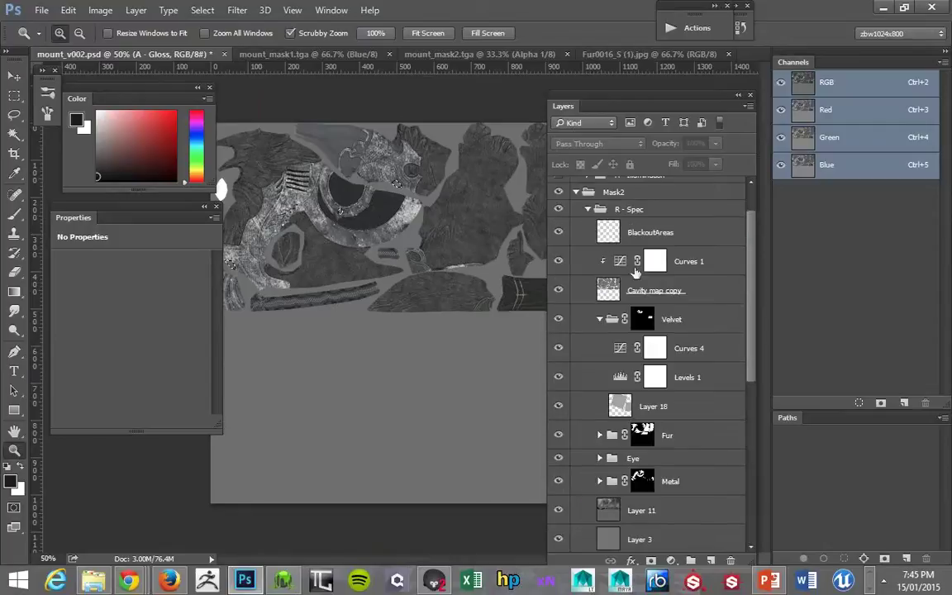
{"action": "left_click", "coordinate": [601, 319]}
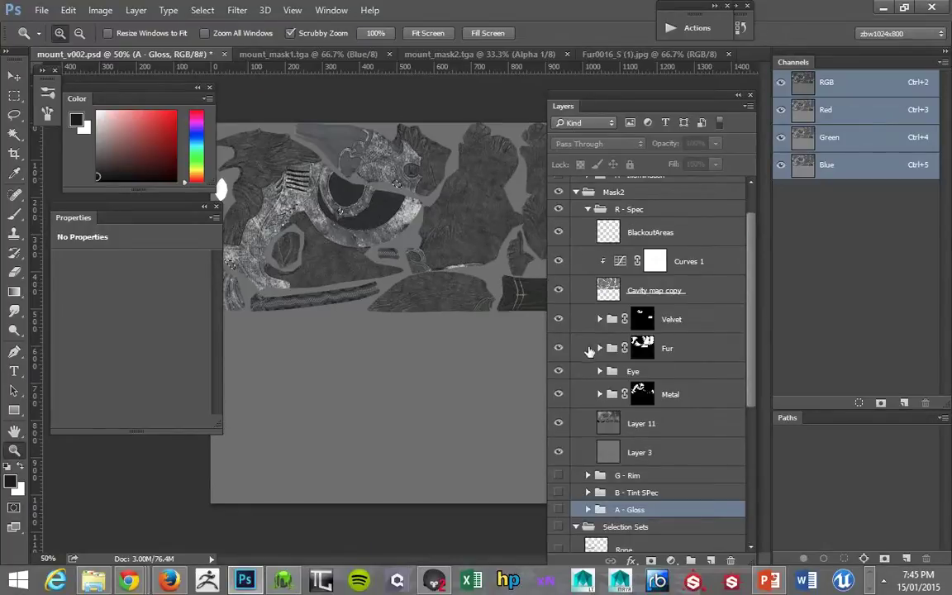
Add a new layer above the Velvet group in R - Spec and a new group named Gems above that layer.
{"action": "left_click", "coordinate": [690, 321]}
{"action": "key", "text": "ctrl+shift+alt+n"}
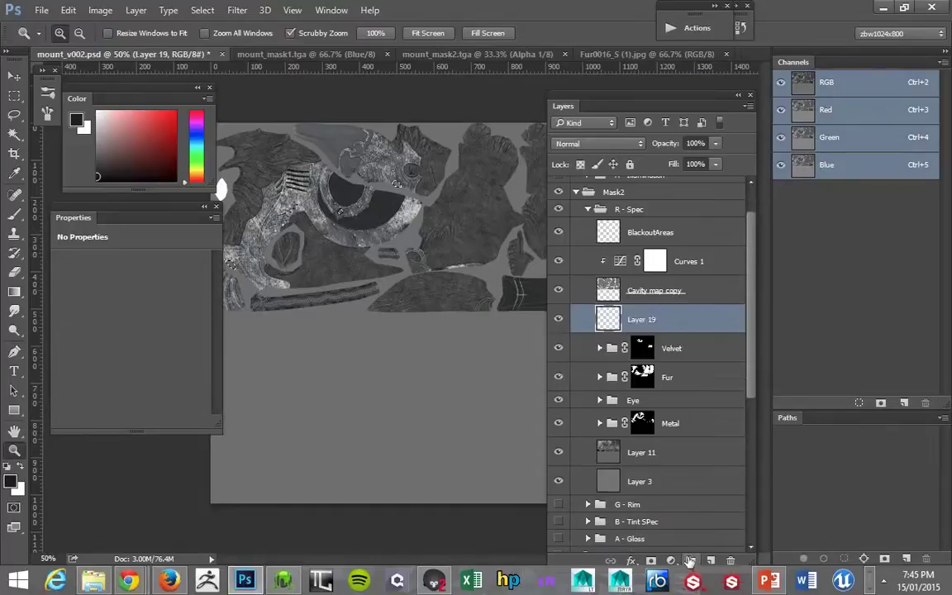
{"action": "key", "text": "ctrl+g"}
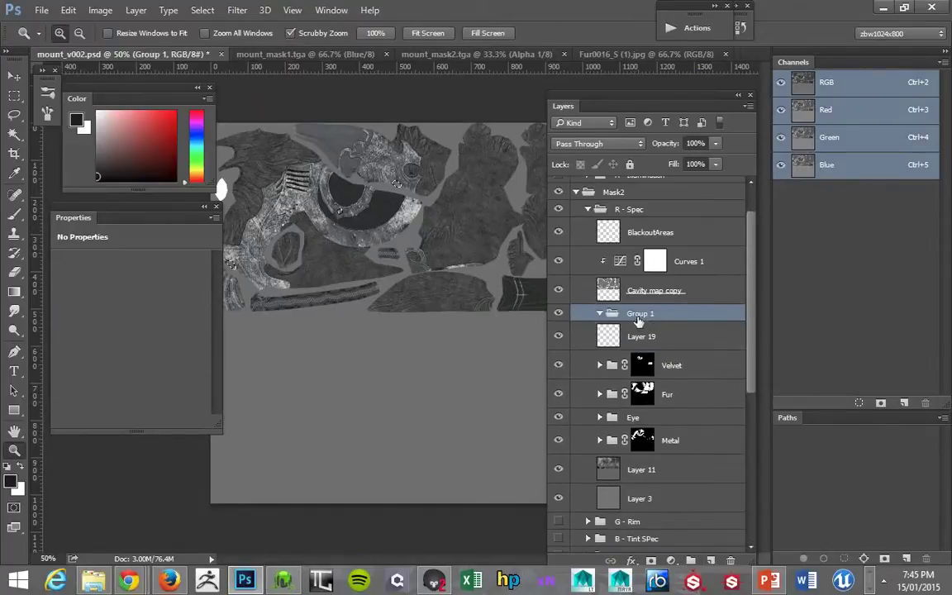
{"action": "double_click", "coordinate": [638, 314]}
{"action": "type", "text": "Gem"}
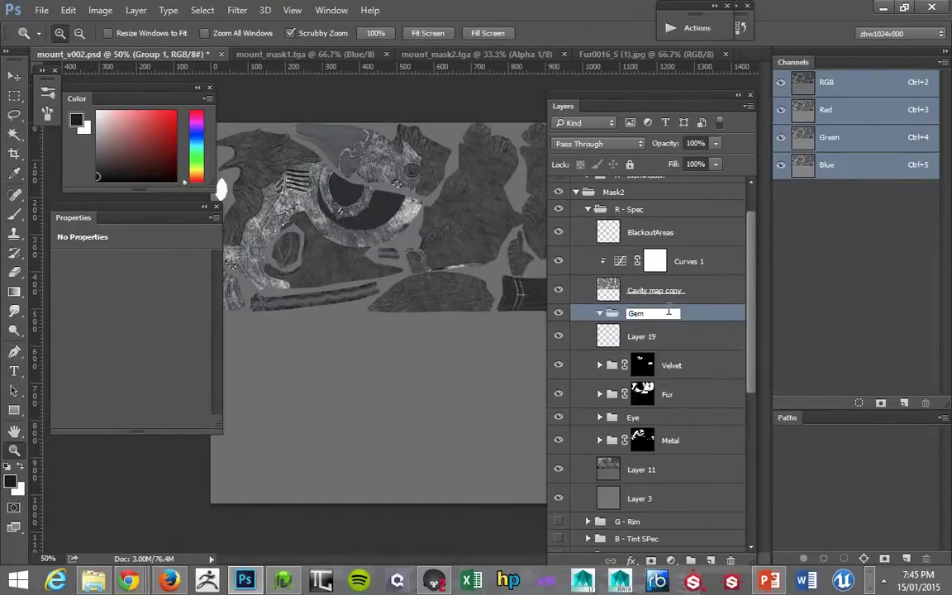
{"action": "type", "text": "s"}
Fill the selected gem areas on Layer 19 with white and clear the selection.
{"action": "left_click", "coordinate": [632, 337]}
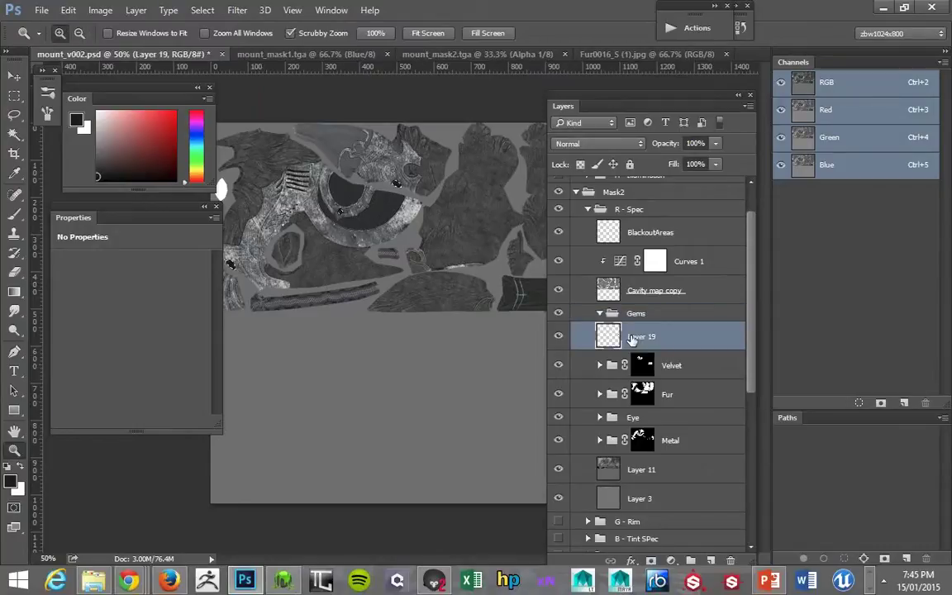
{"action": "left_click", "coordinate": [96, 111]}
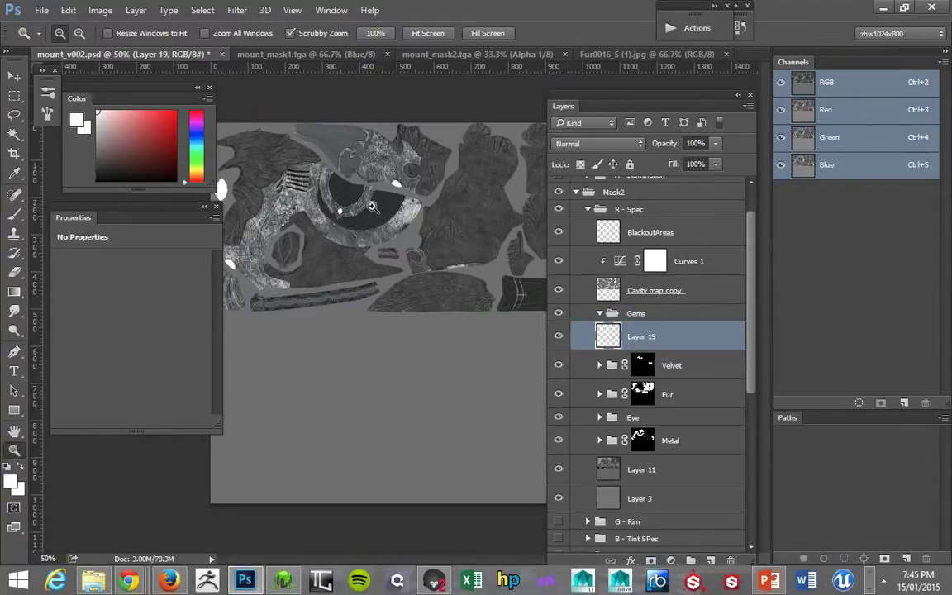
{"action": "left_click", "coordinate": [388, 201], "text": "alt"}
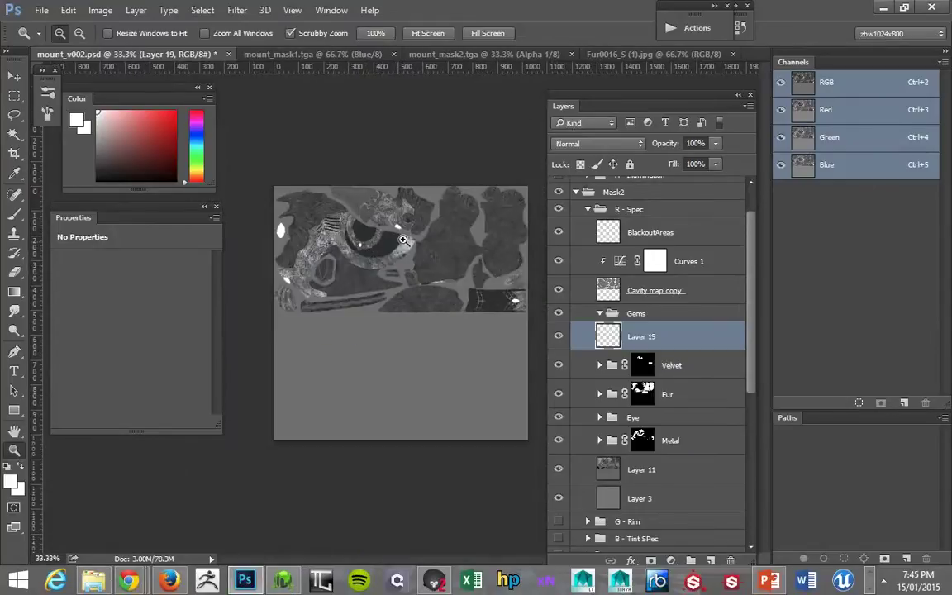
{"action": "key", "text": "ctrl+a"}
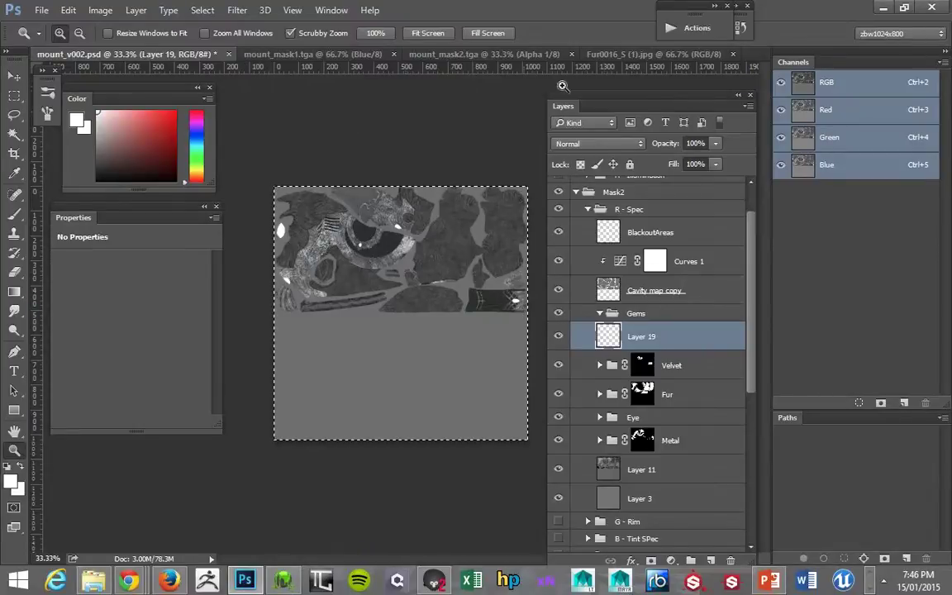
{"action": "key", "text": "alt+Tab"}
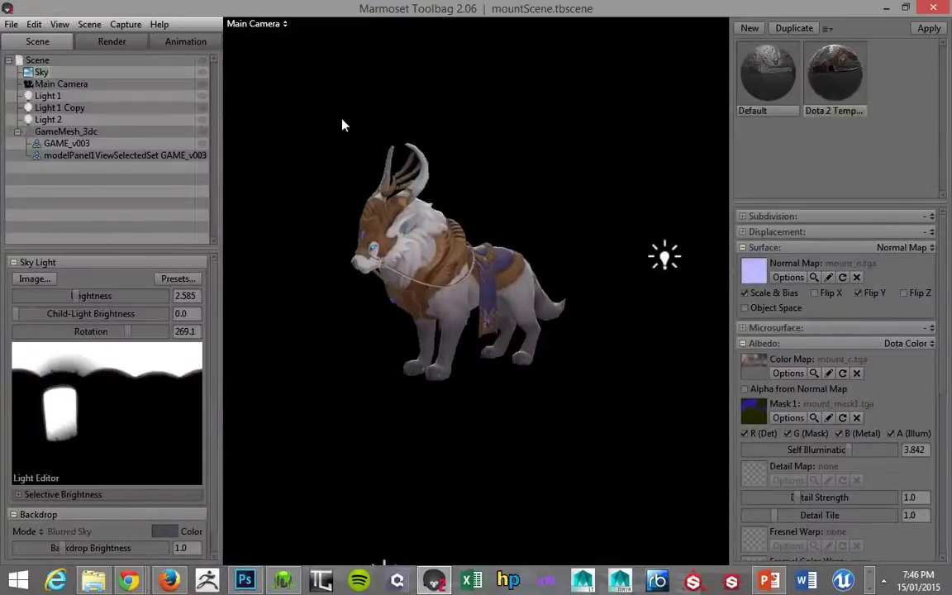
{"action": "key", "text": "alt+Tab"}
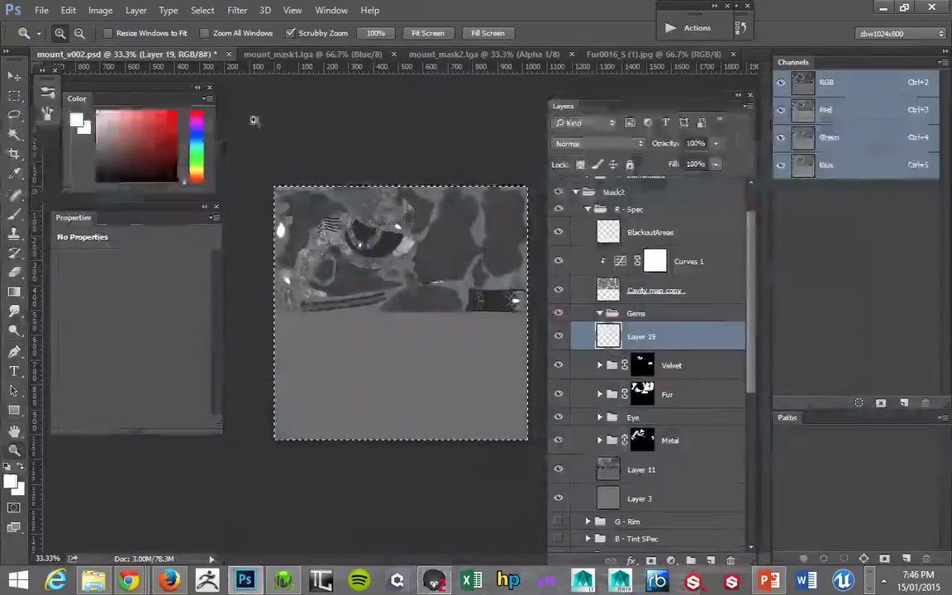
{"action": "left_click", "coordinate": [275, 54]}
{"action": "left_click", "coordinate": [421, 55]}
{"action": "left_click", "coordinate": [321, 53]}
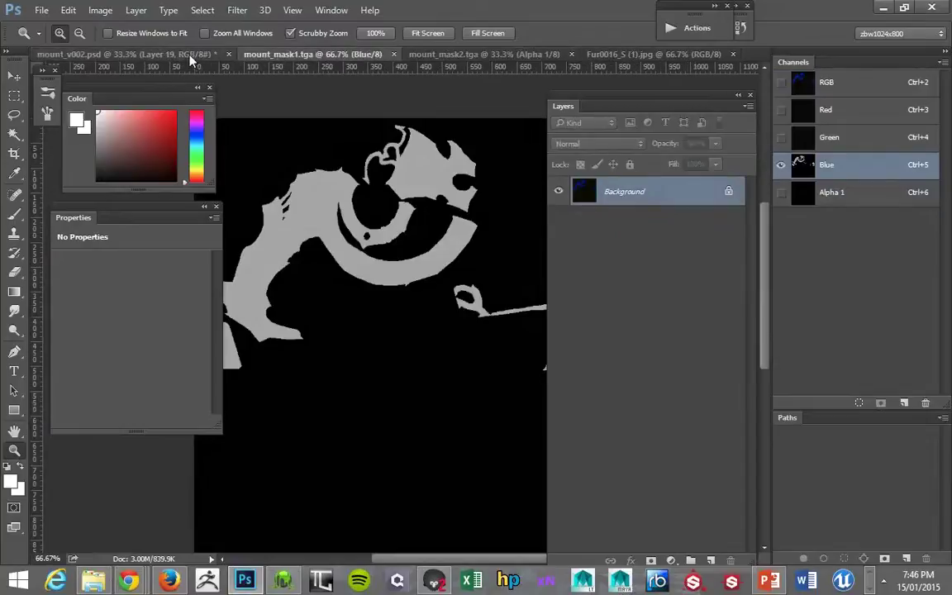
{"action": "left_click", "coordinate": [148, 54]}
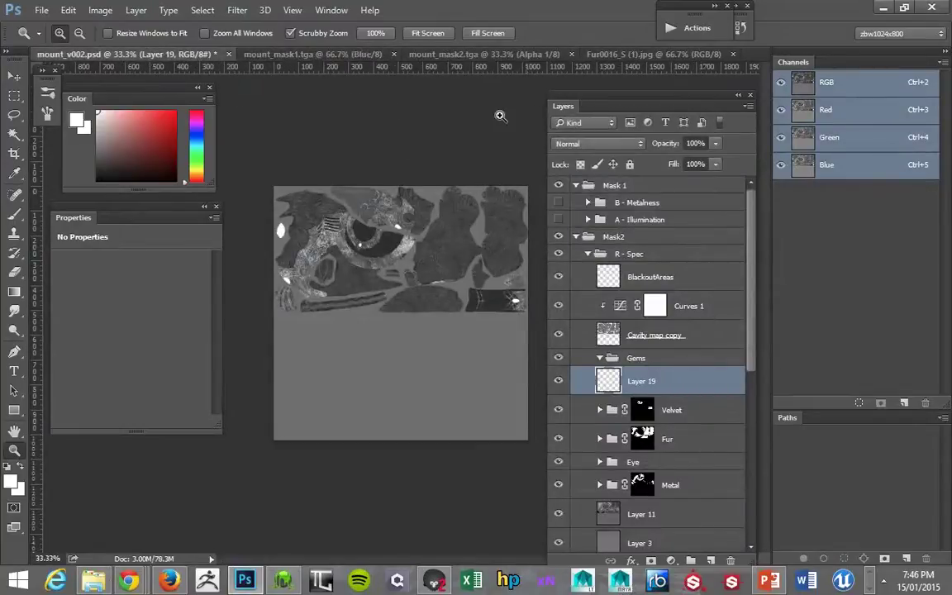
Copy the whole composited R - Spec image into the Red channel of mount_mask2.tga and save the file.
{"action": "key", "text": "ctrl+a"}
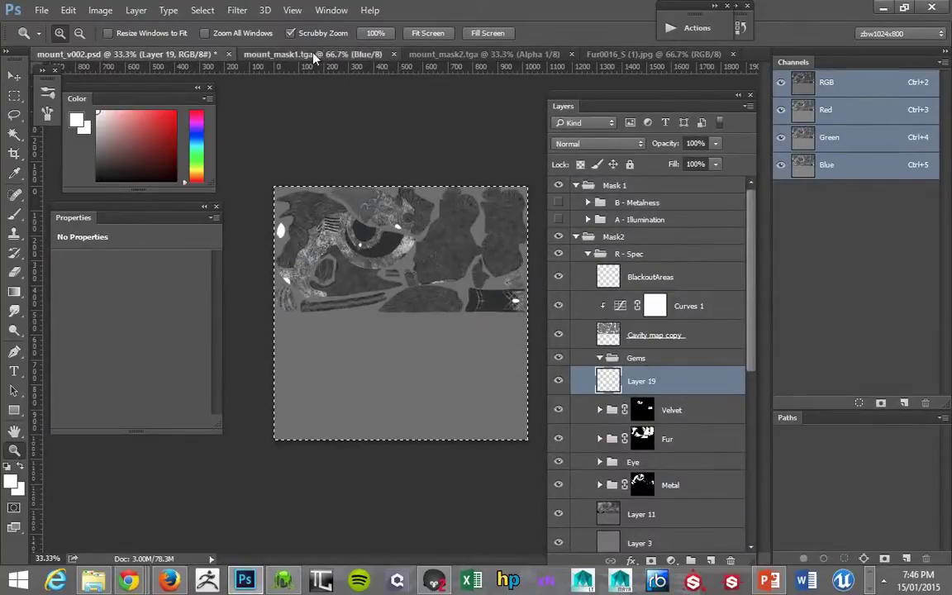
{"action": "left_click", "coordinate": [355, 54]}
{"action": "left_click", "coordinate": [413, 53]}
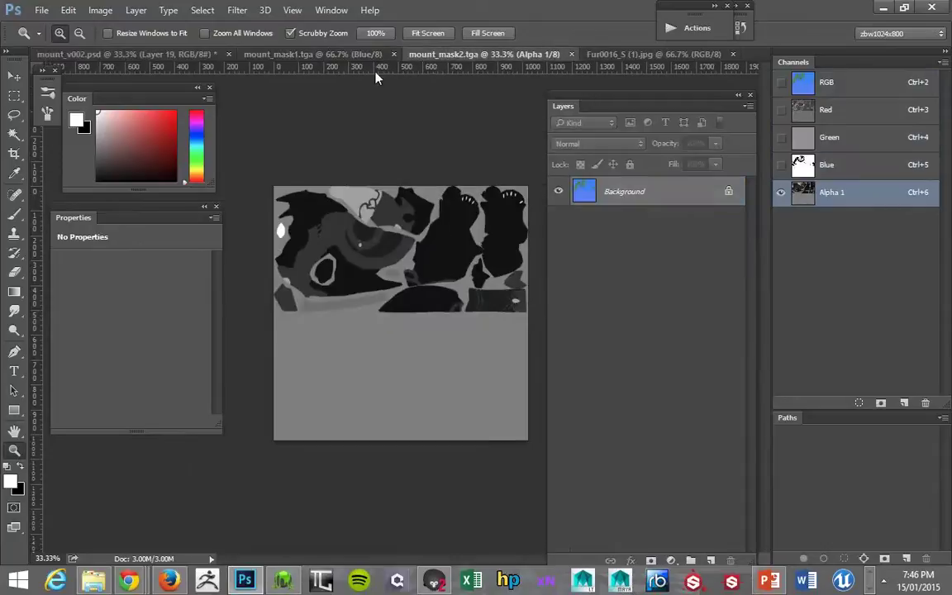
{"action": "left_click", "coordinate": [813, 113]}
{"action": "key", "text": "ctrl+v"}
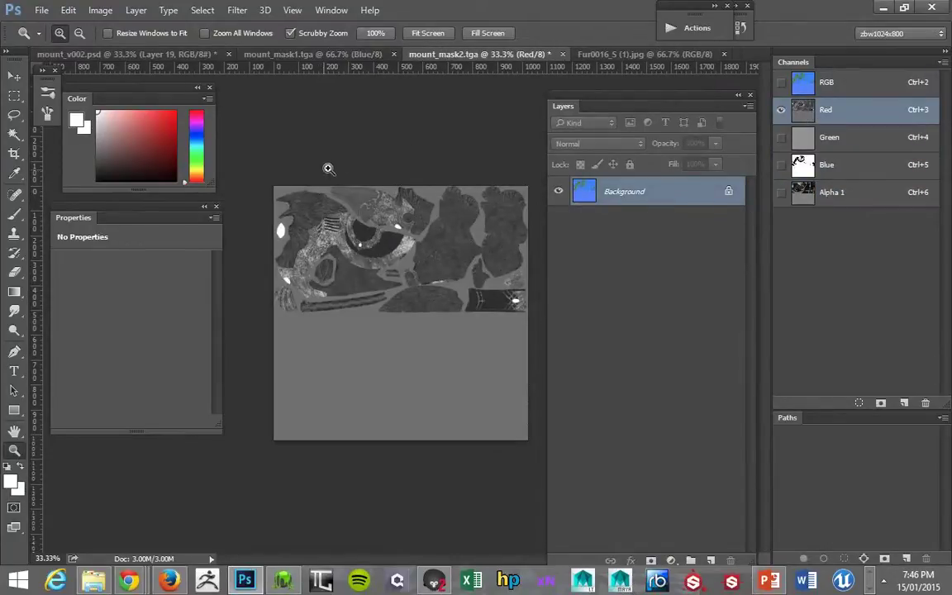
{"action": "key", "text": "ctrl+s"}
Switch to Marmoset Toolbag and examine the updated specular on the mount's gems and hanging cloth, comparing it with the mask's Red channel.
{"action": "key", "text": "alt+Tab"}
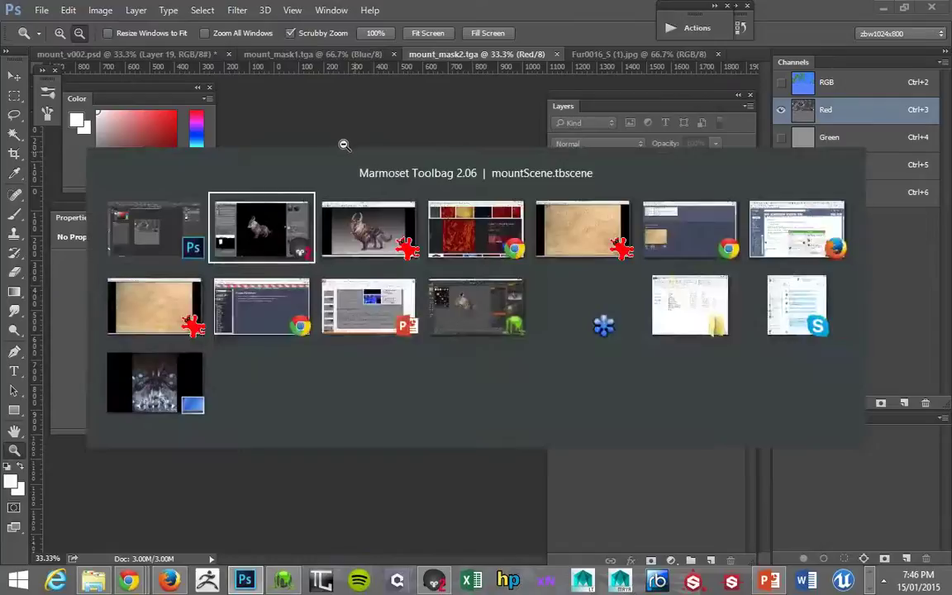
{"action": "left_click_drag", "start_coordinate": [267, 237], "coordinate": [393, 145]}
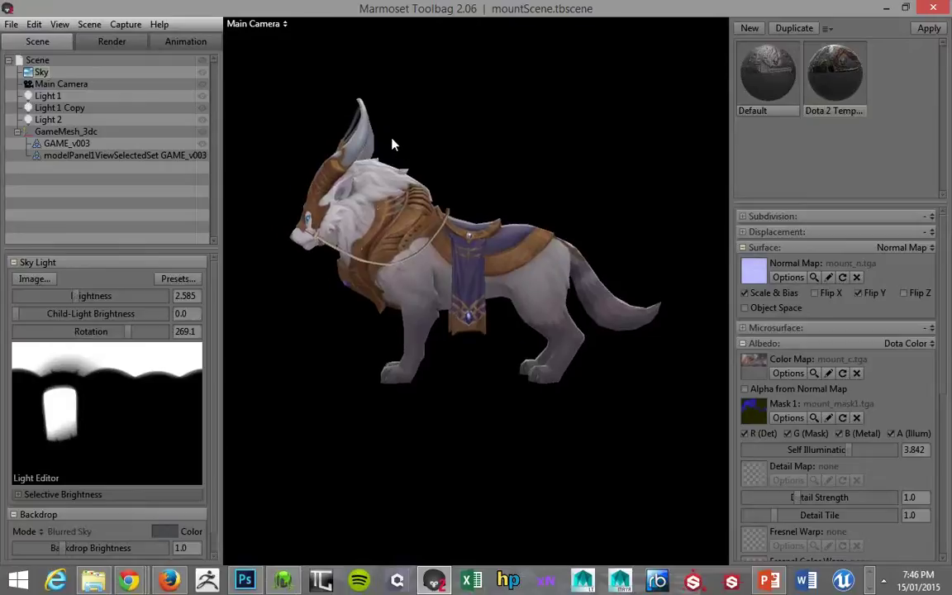
{"action": "key", "text": "alt+Tab"}
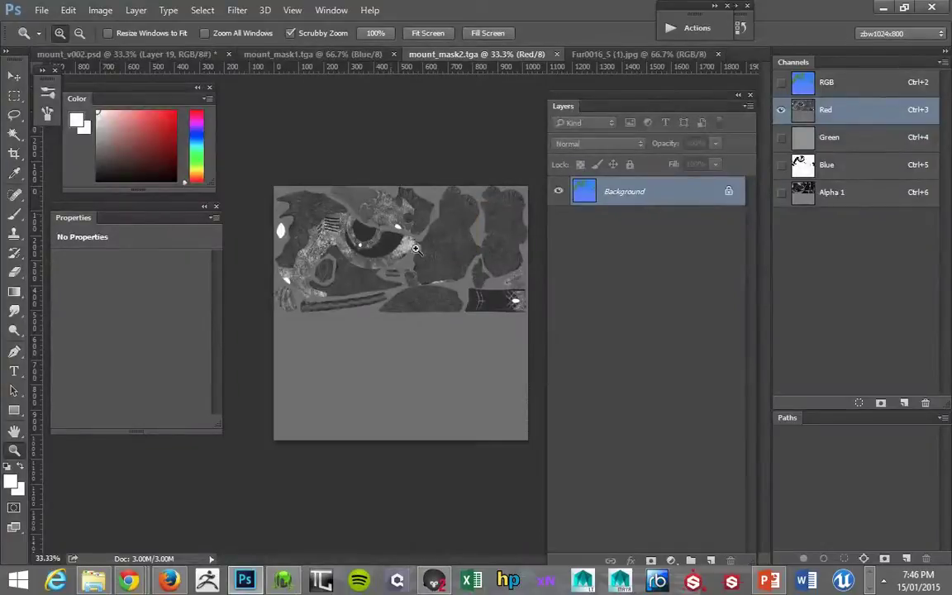
{"action": "left_click", "coordinate": [385, 215]}
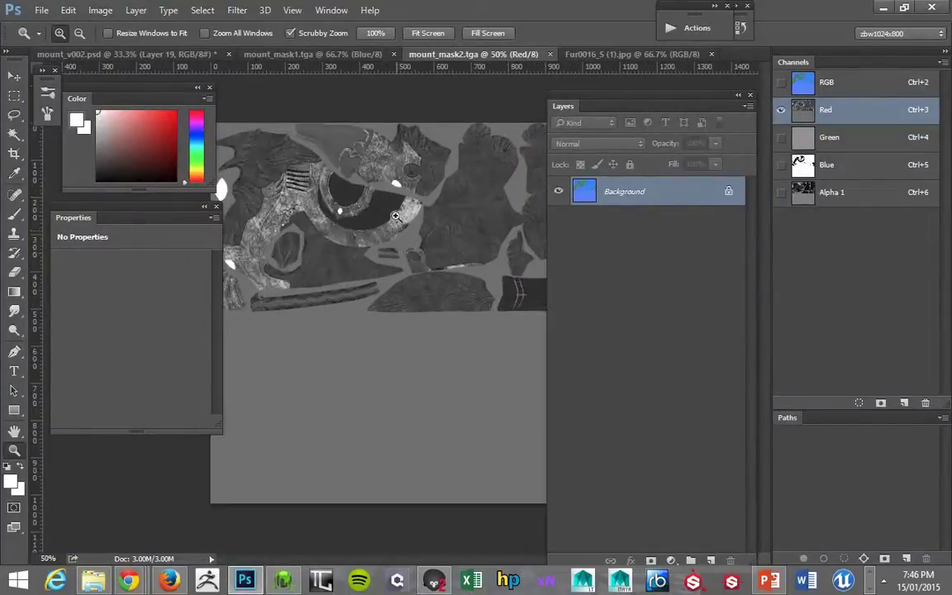
{"action": "key", "text": "alt+Tab"}
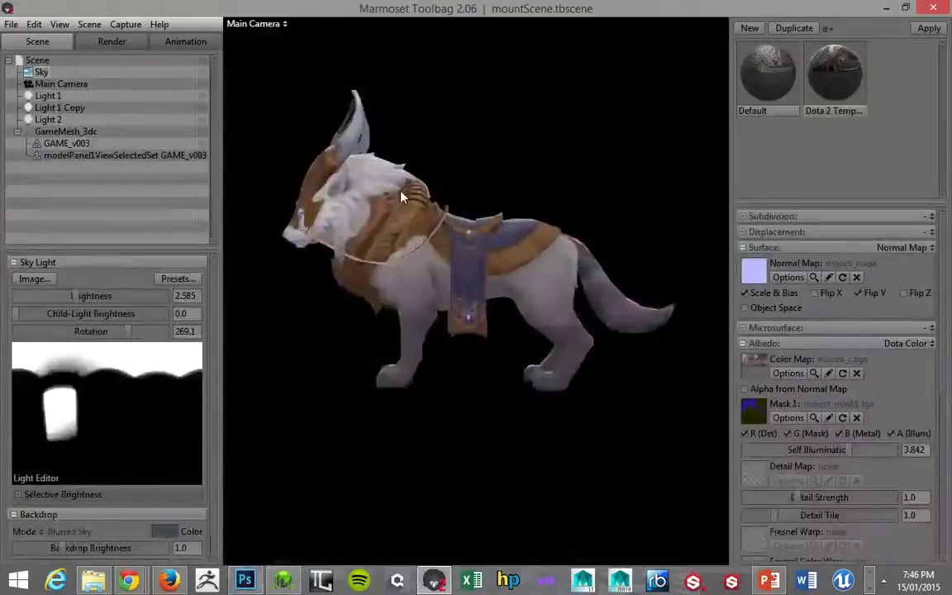
{"action": "scroll", "coordinate": [416, 282], "scroll_direction": "up", "scroll_amount": 3}
{"action": "left_click_drag", "start_coordinate": [417, 285], "coordinate": [456, 290]}
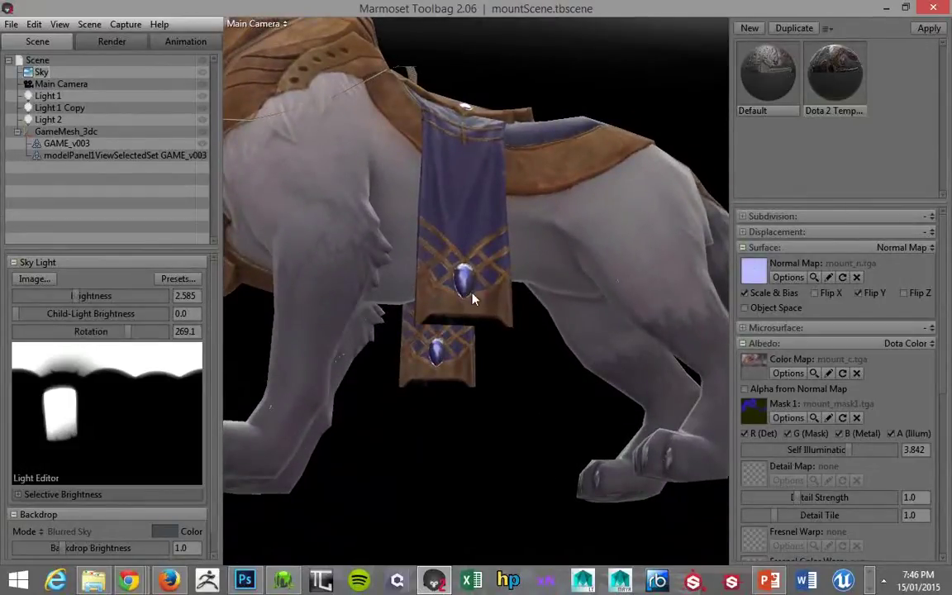
{"action": "left_click_drag", "start_coordinate": [456, 291], "coordinate": [450, 312]}
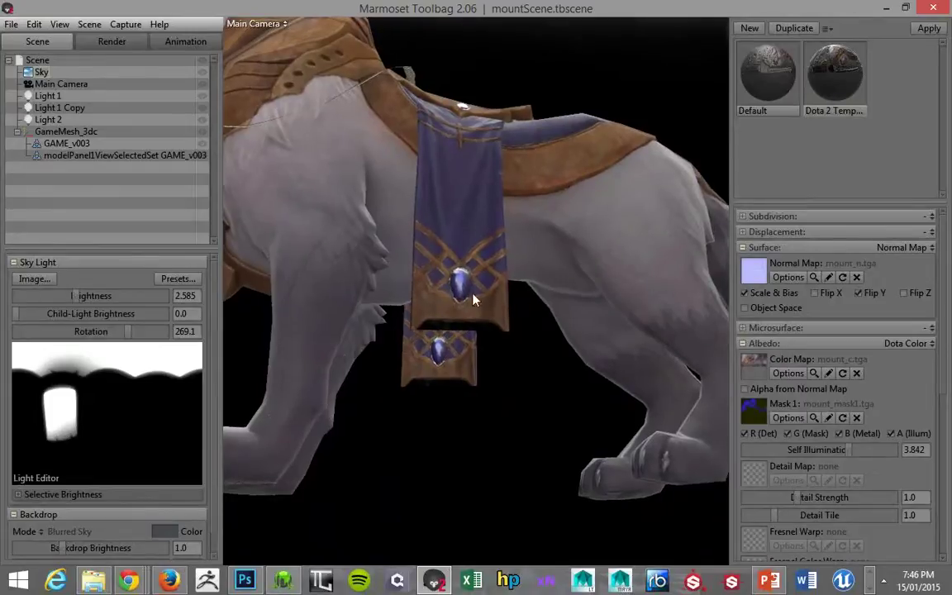
{"action": "mouse_move", "coordinate": [463, 312]}
{"action": "left_mouse_down"}
{"action": "mouse_move", "coordinate": [417, 328]}
{"action": "mouse_move", "coordinate": [450, 315]}
{"action": "mouse_move", "coordinate": [428, 307]}
{"action": "mouse_move", "coordinate": [468, 306]}
{"action": "left_mouse_up"}
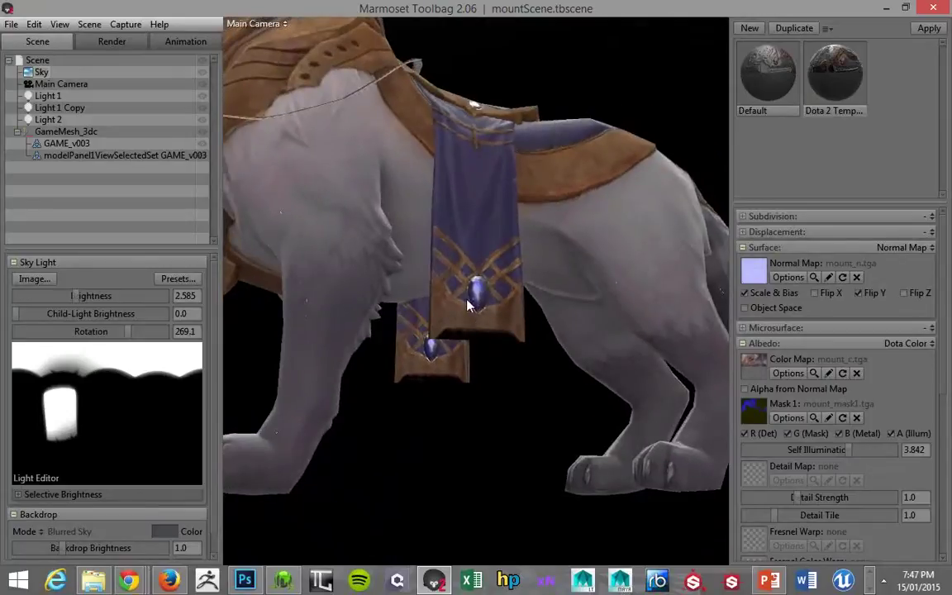
{"action": "left_click_drag", "start_coordinate": [473, 267], "coordinate": [410, 249]}
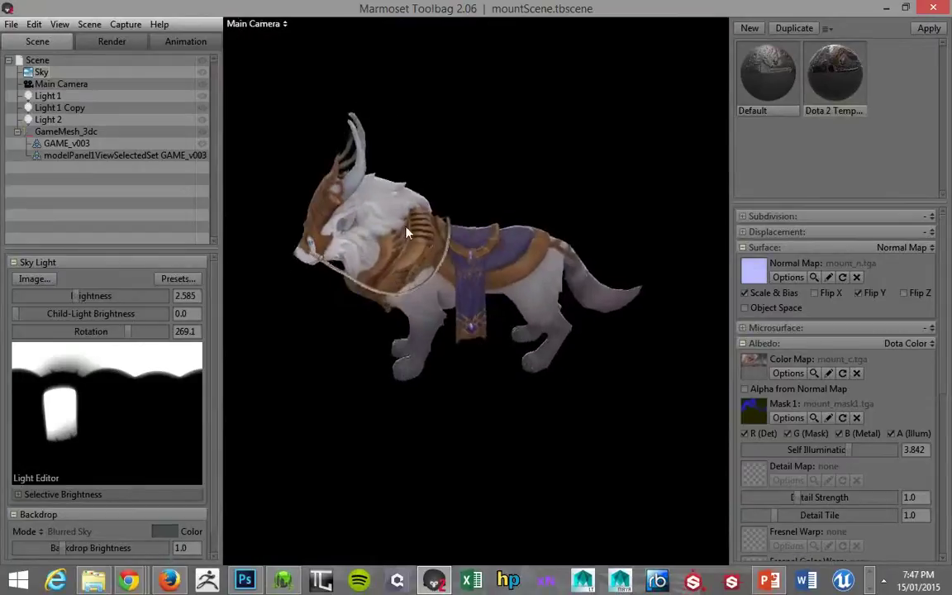
{"action": "scroll", "coordinate": [356, 190], "scroll_direction": "down", "scroll_amount": 5}
Switch back to Photoshop and, in mount_v002.psd, add a layer mask to the Gems group from the Gem layer's outline.
{"action": "key", "text": "alt+Tab"}
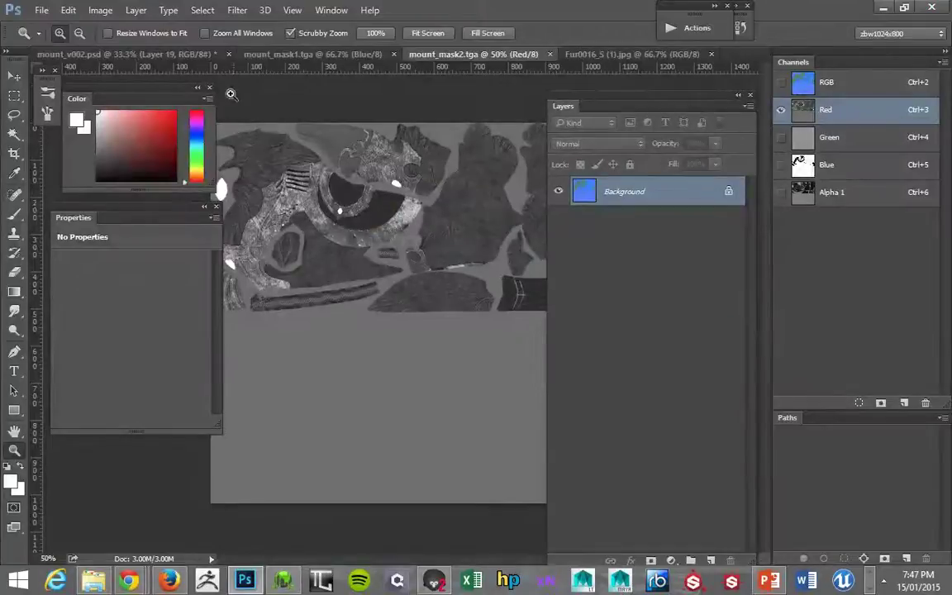
{"action": "left_click", "coordinate": [266, 136]}
{"action": "left_click", "coordinate": [266, 136]}
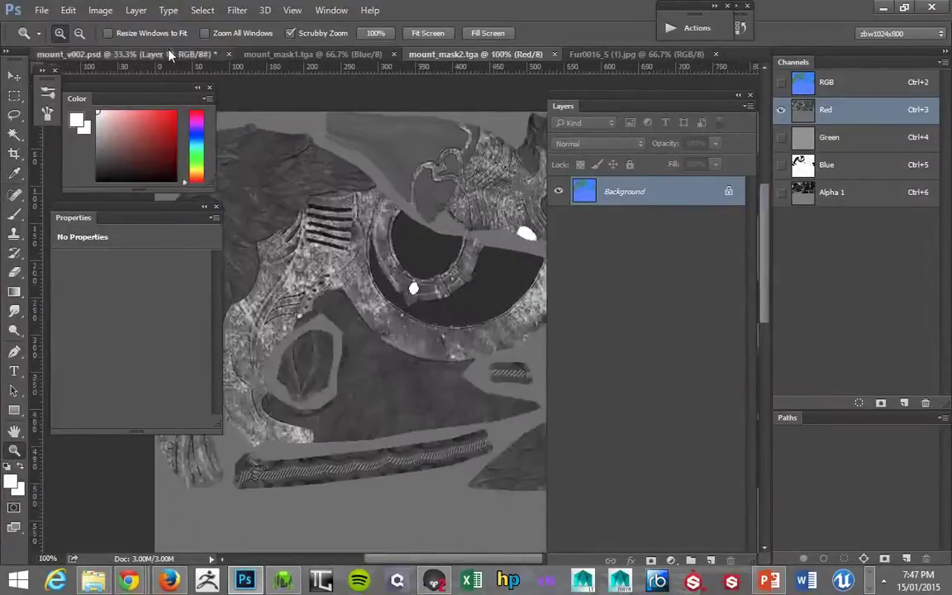
{"action": "left_click", "coordinate": [133, 54]}
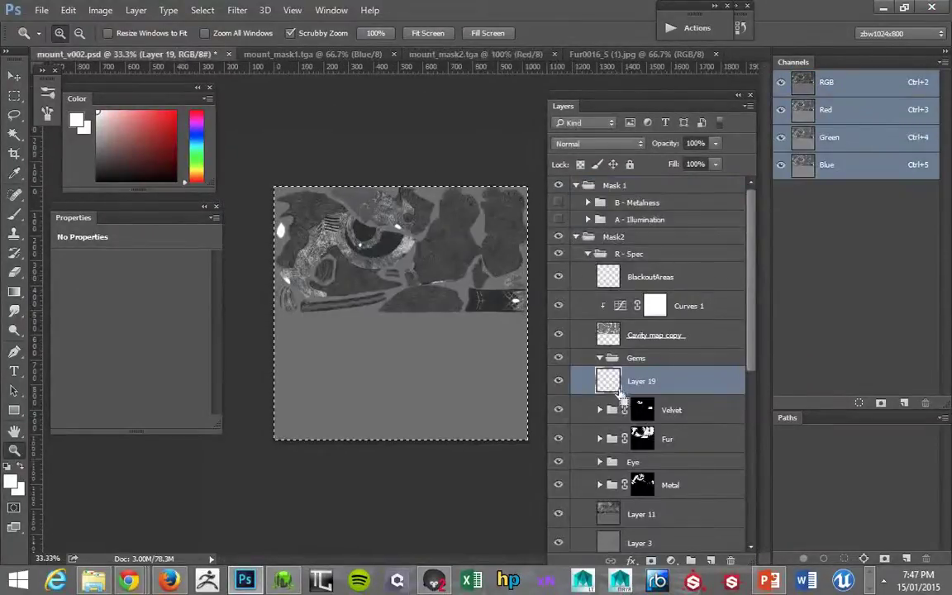
{"action": "scroll", "coordinate": [733, 372], "scroll_direction": "down", "scroll_amount": 5}
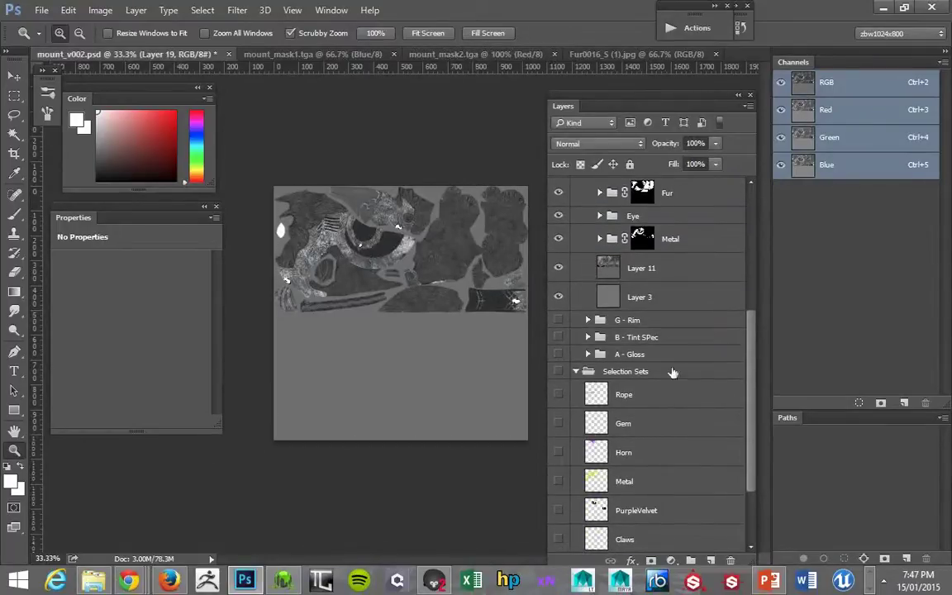
{"action": "left_click_drag", "start_coordinate": [751, 356], "coordinate": [749, 304]}
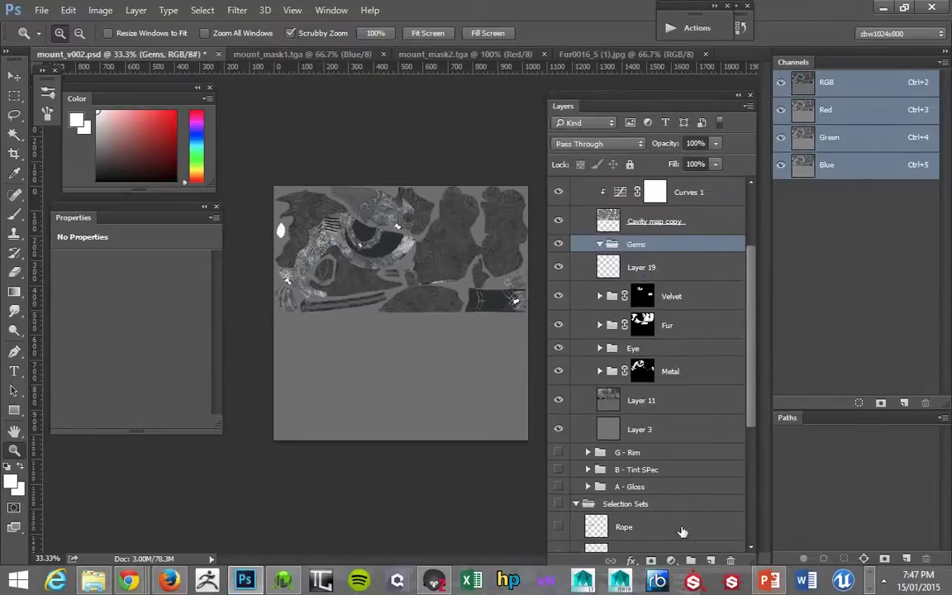
{"action": "left_click", "coordinate": [650, 560]}
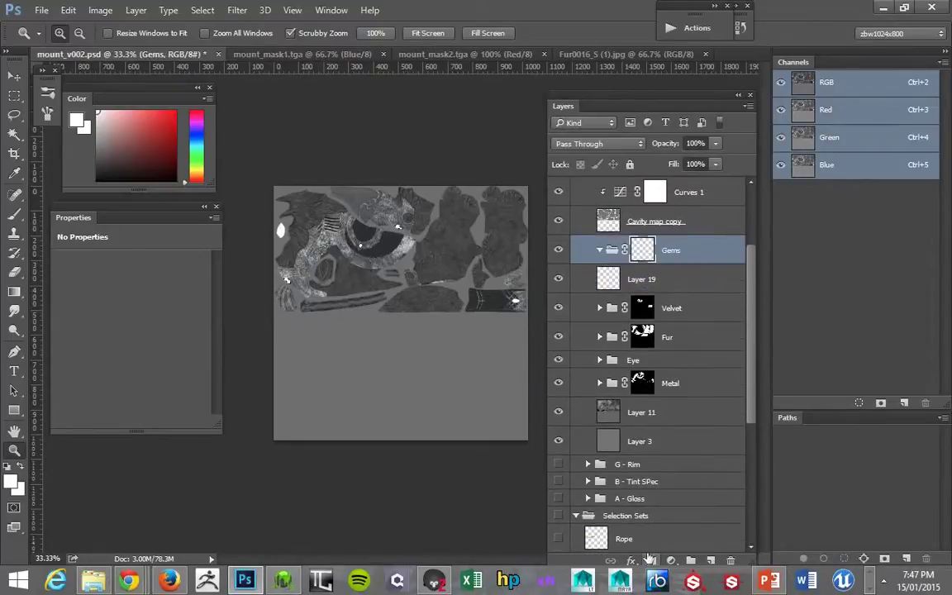
Select the BlackoutAreas layer in R - Spec and ready the Brush tool with the default black foreground colour.
{"action": "left_click", "coordinate": [382, 239]}
{"action": "left_click_drag", "start_coordinate": [750, 261], "coordinate": [749, 213]}
{"action": "left_click", "coordinate": [653, 277]}
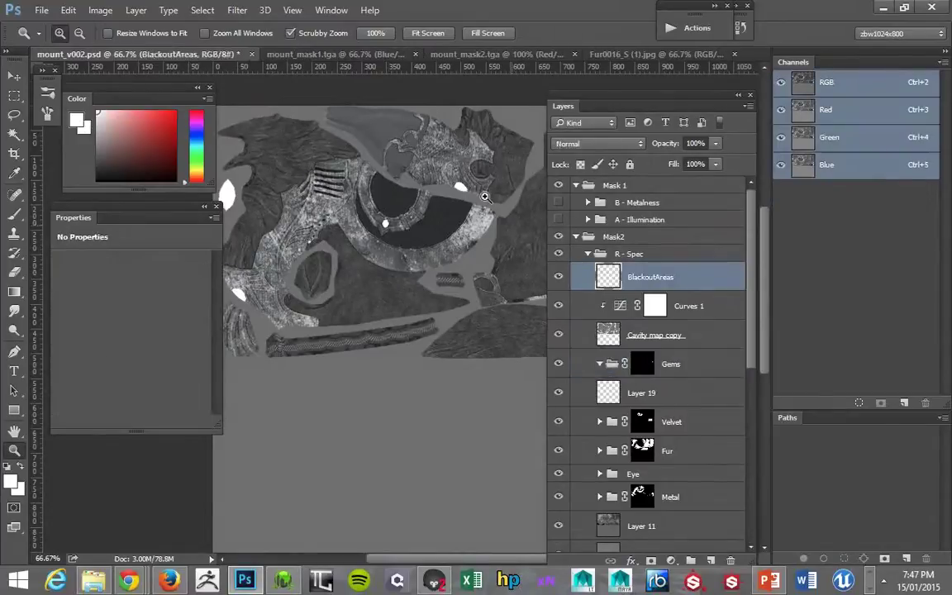
{"action": "left_click", "coordinate": [414, 176]}
{"action": "key", "text": "b"}
{"action": "key", "text": "d"}
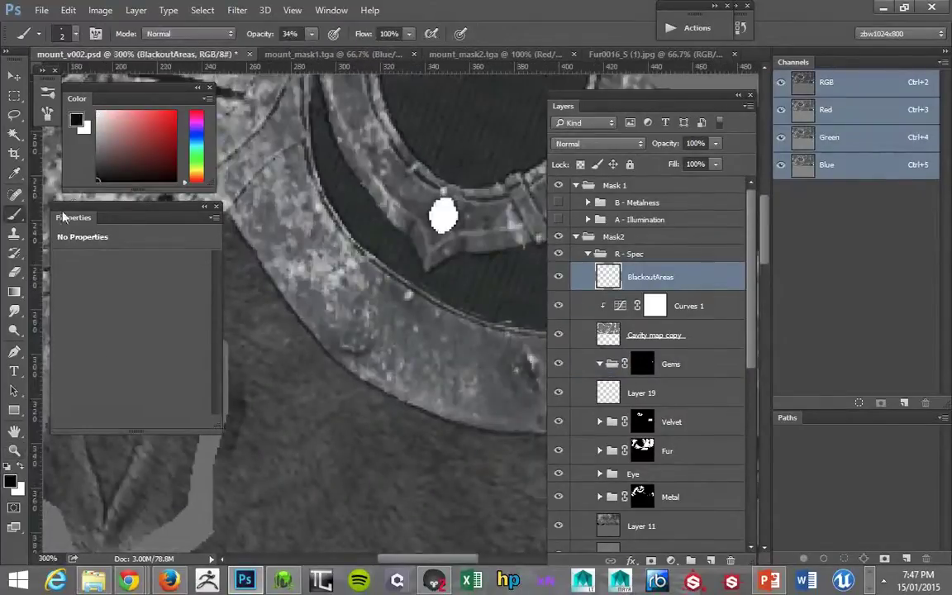
{"action": "right_click", "coordinate": [272, 248]}
{"action": "left_click", "coordinate": [471, 93]}
Set the brush opacity to 100% for painting on the gem near the cloth's lower hem.
{"action": "left_click_drag", "start_coordinate": [437, 333], "coordinate": [219, 295]}
{"action": "left_click_drag", "start_coordinate": [330, 264], "coordinate": [214, 316]}
{"action": "key", "text": "r"}
{"action": "left_click_drag", "start_coordinate": [300, 205], "coordinate": [384, 244]}
{"action": "key", "text": "b"}
{"action": "mouse_move", "coordinate": [404, 350]}
{"action": "left_mouse_down"}
{"action": "mouse_move", "coordinate": [198, 290]}
{"action": "mouse_move", "coordinate": [142, 242]}
{"action": "left_mouse_up"}
{"action": "left_click_drag", "start_coordinate": [325, 182], "coordinate": [300, 142]}
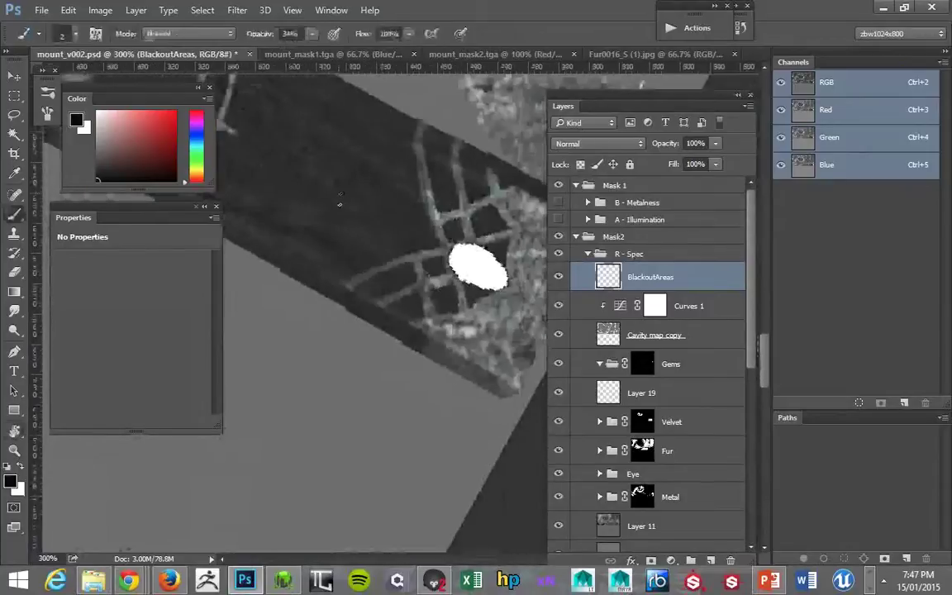
{"action": "key", "text": "r"}
{"action": "mouse_move", "coordinate": [339, 200]}
{"action": "left_mouse_down"}
{"action": "mouse_move", "coordinate": [366, 189]}
{"action": "mouse_move", "coordinate": [450, 256]}
{"action": "left_mouse_up"}
{"action": "mouse_move", "coordinate": [447, 262]}
{"action": "left_mouse_down"}
{"action": "mouse_move", "coordinate": [413, 161]}
{"action": "mouse_move", "coordinate": [377, 165]}
{"action": "left_mouse_up"}
{"action": "key", "text": "r"}
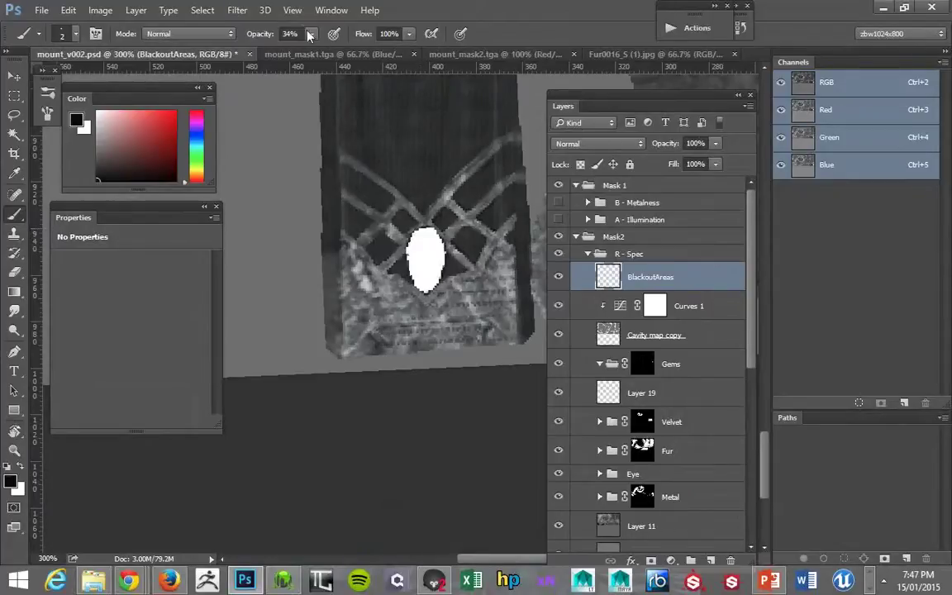
{"action": "mouse_move", "coordinate": [310, 34]}
{"action": "left_mouse_down"}
{"action": "mouse_move", "coordinate": [318, 51]}
{"action": "mouse_move", "coordinate": [374, 18]}
{"action": "left_mouse_up"}
Toggle the visibility of the Gems group, Curves 1 and Cavity map copy to examine what each adds around the gem.
{"action": "left_click", "coordinate": [558, 364]}
{"action": "left_click", "coordinate": [559, 365]}
{"action": "left_click_drag", "start_coordinate": [558, 308], "coordinate": [558, 335]}
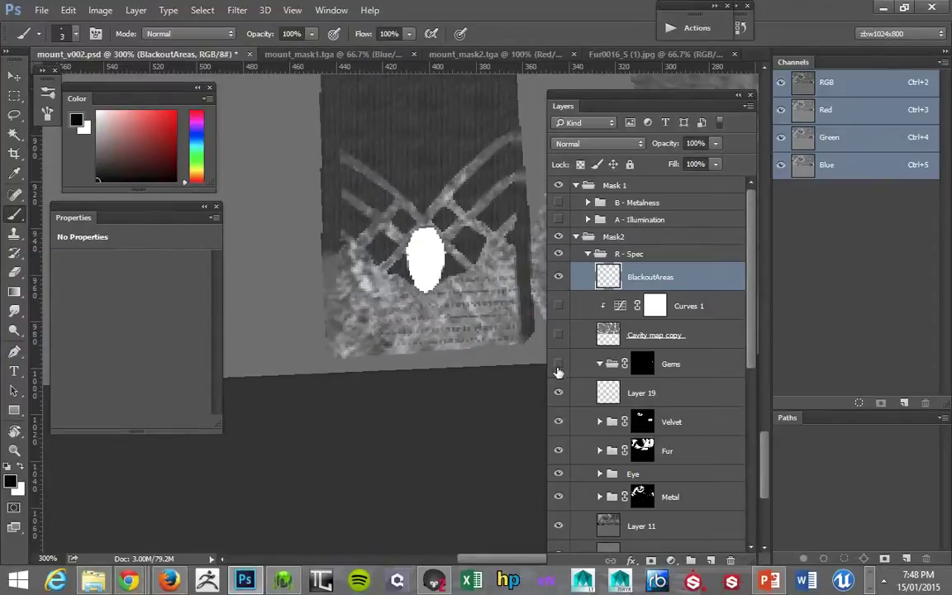
{"action": "left_click", "coordinate": [559, 335]}
{"action": "left_click", "coordinate": [558, 306]}
{"action": "left_click", "coordinate": [174, 112]}
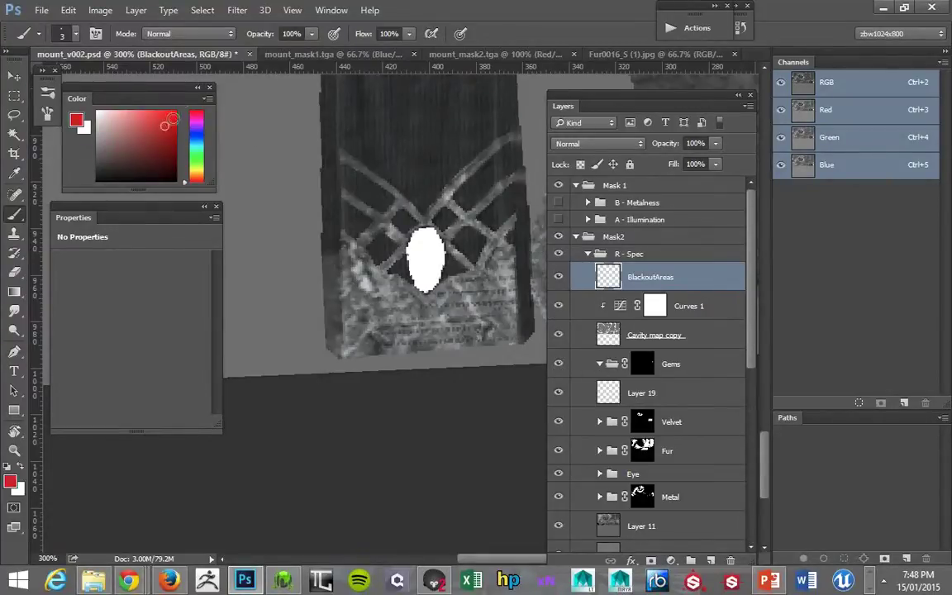
{"action": "left_click_drag", "start_coordinate": [347, 201], "coordinate": [374, 267]}
{"action": "key", "text": "ctrl+z"}
{"action": "key", "text": "d"}
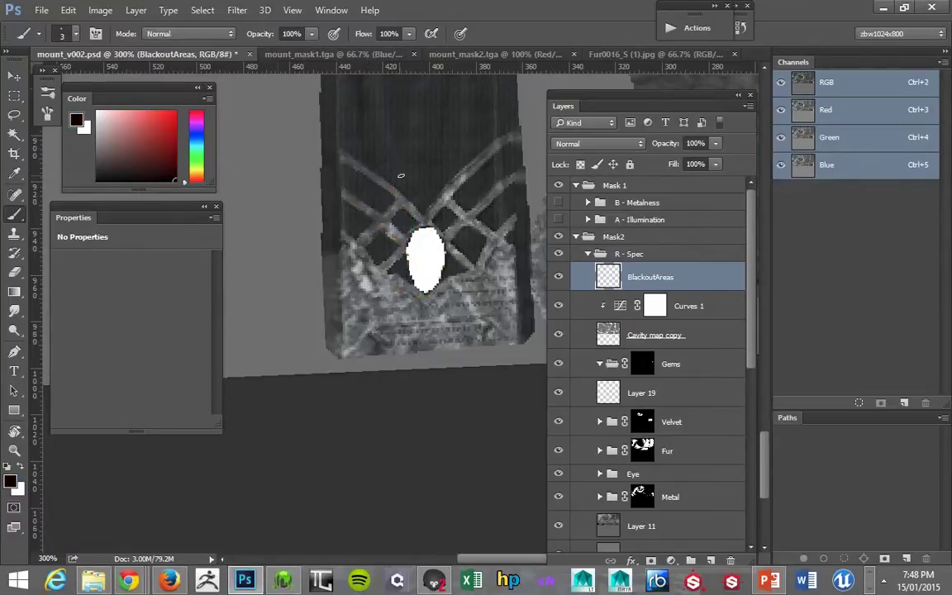
Try shading one side of the cloth's gem in black with a 7 px brush, and undo the stroke.
{"action": "key", "text": "bracketright"}
{"action": "key", "text": "bracketright"}
{"action": "key", "text": "bracketright"}
{"action": "mouse_move", "coordinate": [418, 237]}
{"action": "left_mouse_down"}
{"action": "mouse_move", "coordinate": [416, 289]}
{"action": "mouse_move", "coordinate": [407, 258]}
{"action": "left_mouse_up"}
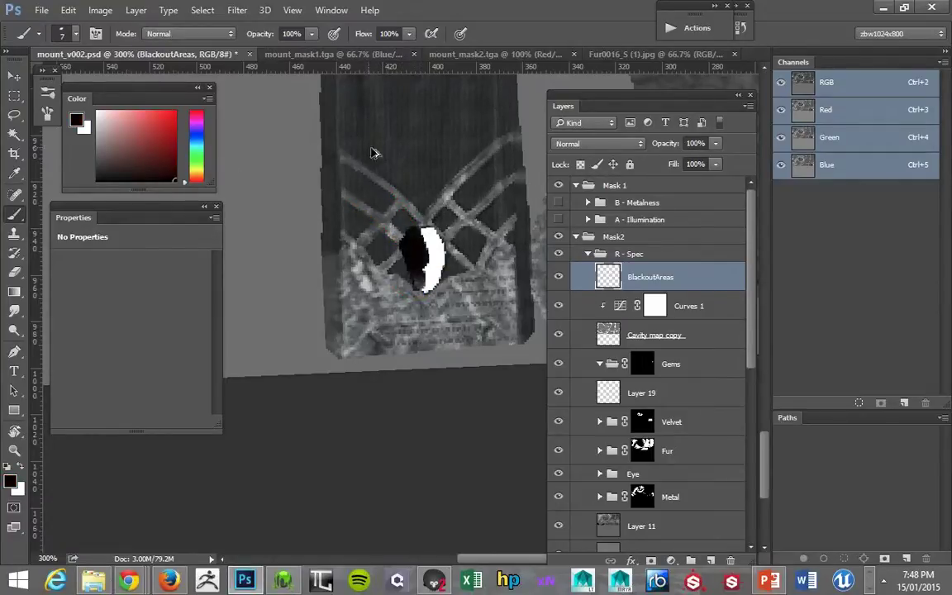
{"action": "key", "text": "ctrl+z"}
{"action": "right_click", "coordinate": [416, 178]}
{"action": "key", "text": "Escape"}
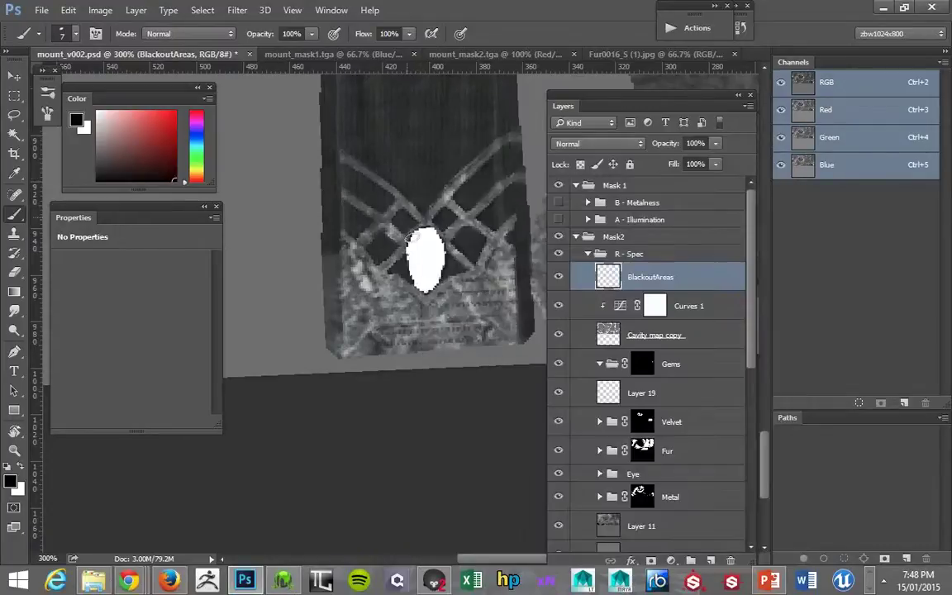
Choose the soft round 35 px brush preset and reduce its size to 15 px.
{"action": "right_click", "coordinate": [420, 223]}
{"action": "left_click", "coordinate": [699, 329]}
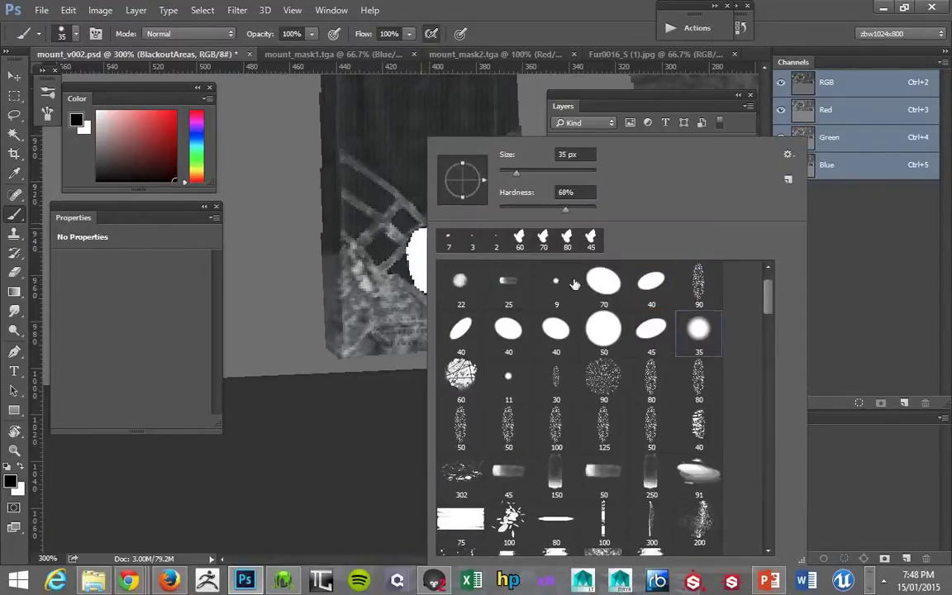
{"action": "key", "text": "Escape"}
{"action": "key", "text": "bracketleft"}
{"action": "key", "text": "bracketleft"}
{"action": "key", "text": "bracketleft"}
{"action": "key", "text": "bracketleft"}
Browse the brush presets and choose the soft round 60 px brush with 15% hardness.
{"action": "right_click", "coordinate": [379, 174]}
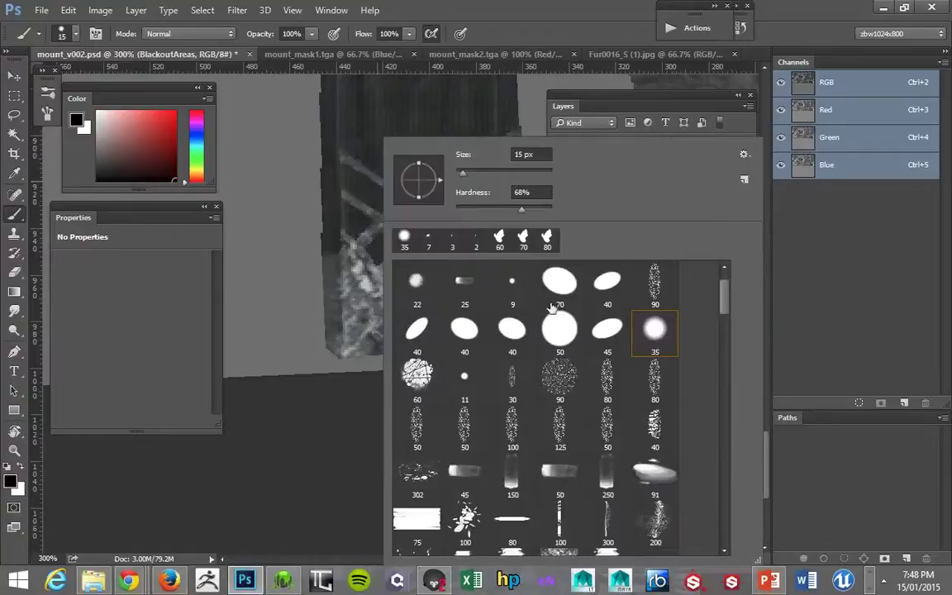
{"action": "left_click_drag", "start_coordinate": [727, 307], "coordinate": [725, 458]}
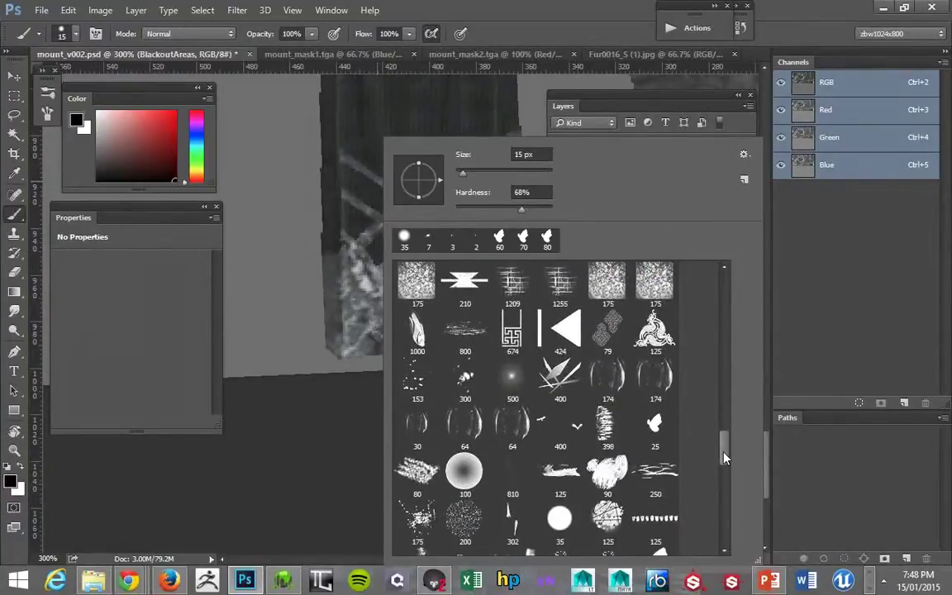
{"action": "left_click_drag", "start_coordinate": [724, 457], "coordinate": [727, 499]}
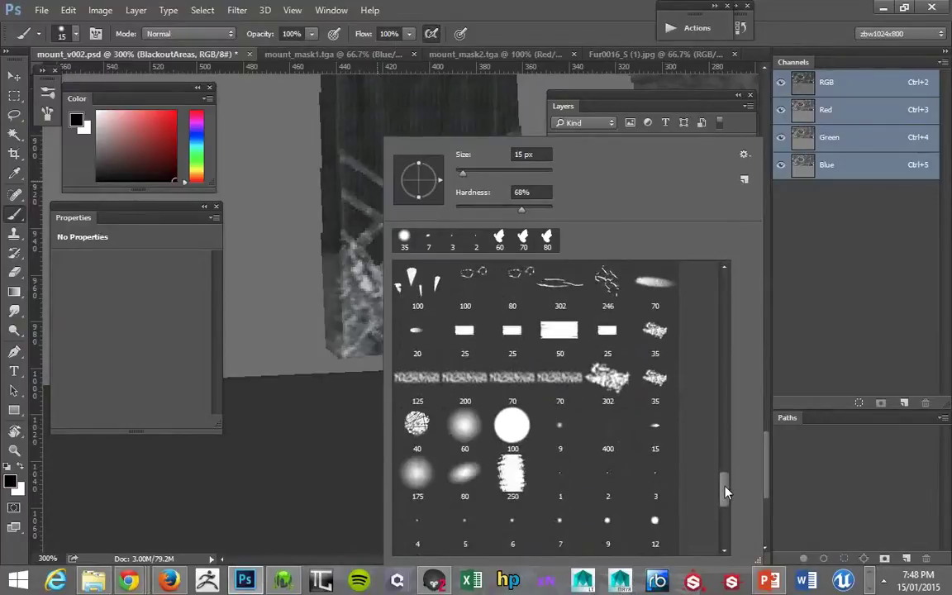
{"action": "left_click", "coordinate": [465, 426]}
{"action": "scroll", "coordinate": [654, 440], "scroll_direction": "down", "scroll_amount": 3}
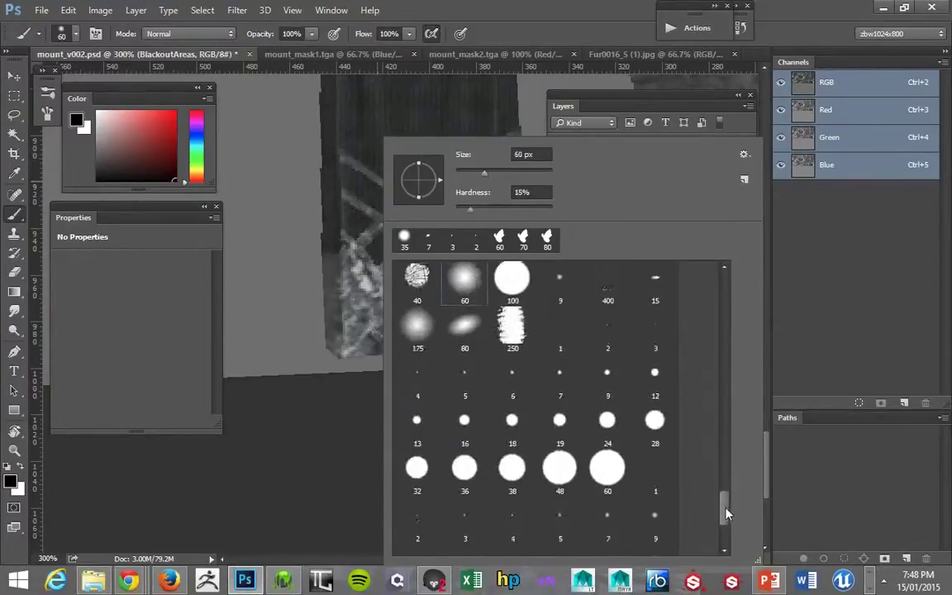
{"action": "left_click", "coordinate": [321, 387]}
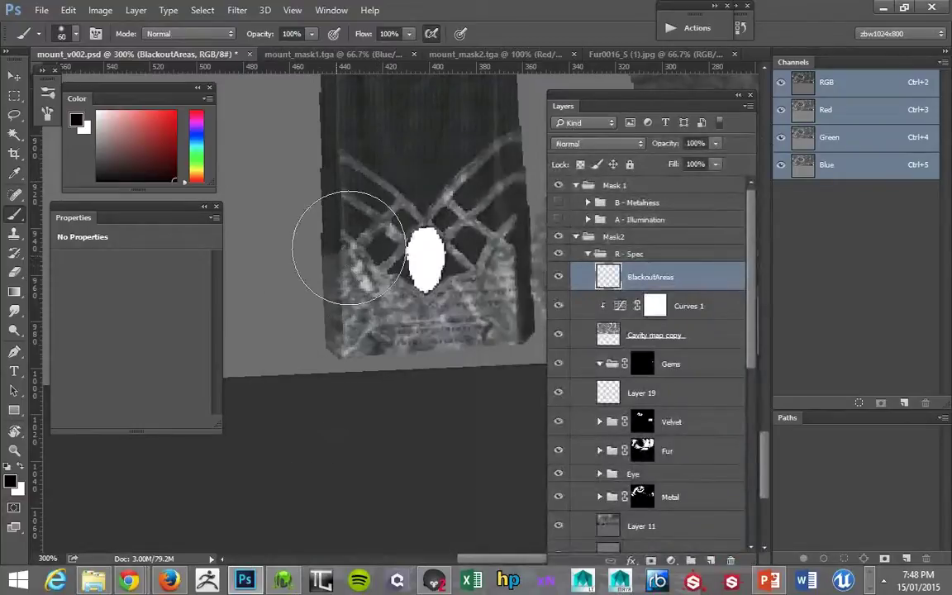
Choose the soft round 500 px brush preset and shrink it to a few pixels to fit the gem's edge.
{"action": "right_click", "coordinate": [430, 165]}
{"action": "scroll", "coordinate": [695, 462], "scroll_direction": "down", "scroll_amount": 3}
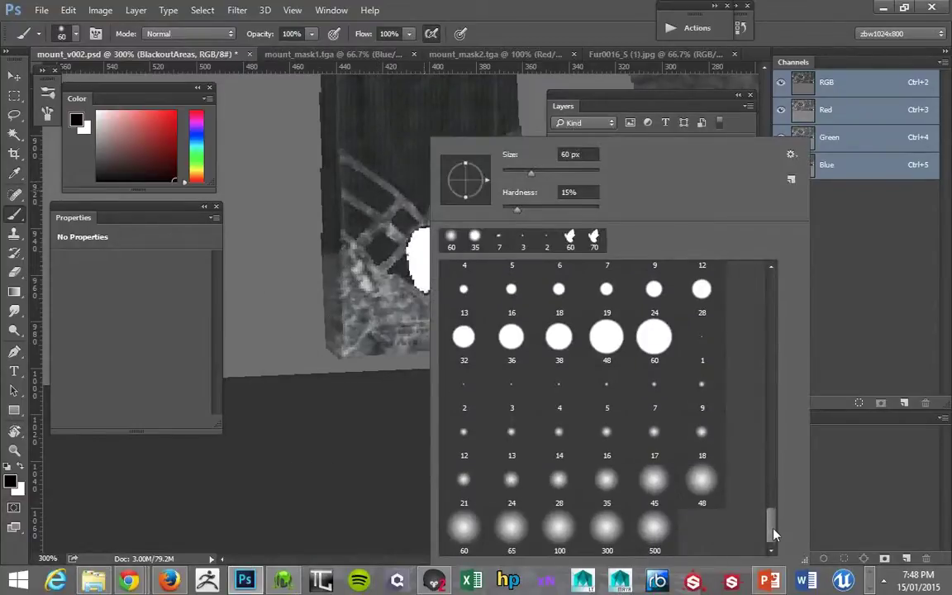
{"action": "left_click", "coordinate": [654, 527]}
{"action": "left_click", "coordinate": [315, 477]}
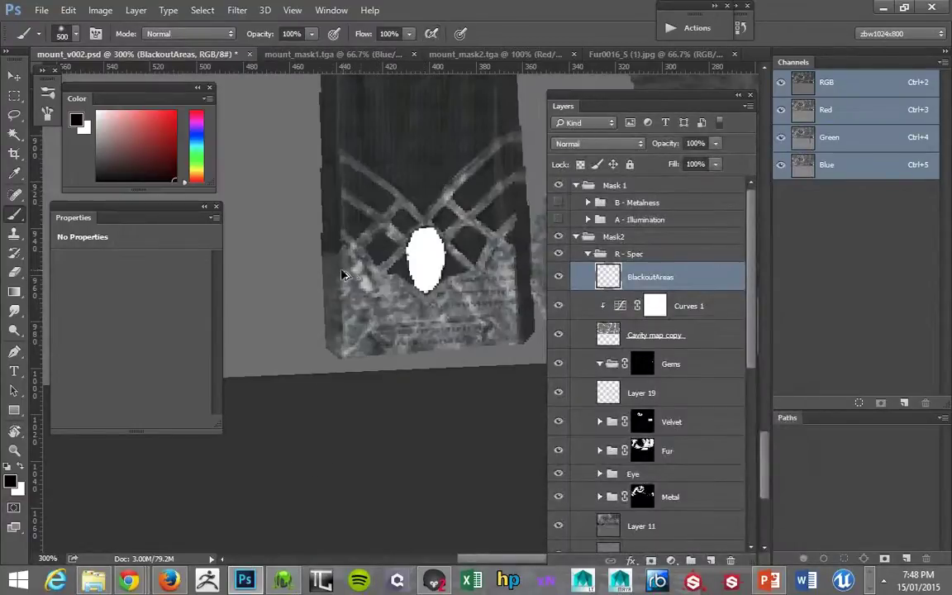
{"action": "key", "text": "bracketleft"}
{"action": "key", "text": "bracketleft"}
{"action": "key", "text": "bracketleft"}
{"action": "key", "text": "bracketleft"}
{"action": "key", "text": "bracketleft"}
{"action": "key", "text": "bracketleft"}
{"action": "key", "text": "bracketleft"}
{"action": "key", "text": "bracketleft"}
{"action": "key", "text": "bracketleft"}
{"action": "key", "text": "bracketleft"}
{"action": "key", "text": "bracketleft"}
{"action": "key", "text": "bracketleft"}
{"action": "key", "text": "bracketleft"}
{"action": "key", "text": "bracketleft"}
{"action": "key", "text": "bracketleft"}
{"action": "key", "text": "bracketleft"}
{"action": "key", "text": "bracketleft"}
{"action": "key", "text": "bracketleft"}
{"action": "key", "text": "bracketleft"}
{"action": "key", "text": "bracketleft"}
Shade both edges of the gem in black on the BlackoutAreas layer, using 27% opacity and a 2 to 3 px brush.
{"action": "left_click_drag", "start_coordinate": [419, 232], "coordinate": [415, 233]}
{"action": "key", "text": "2"}
{"action": "key", "text": "7"}
{"action": "key", "text": "bracketleft"}
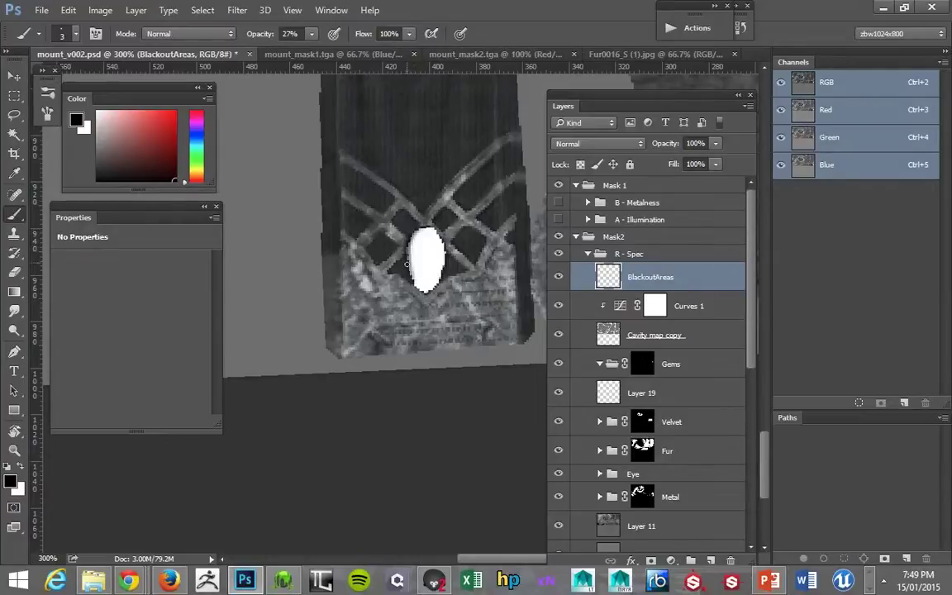
{"action": "left_click_drag", "start_coordinate": [407, 265], "coordinate": [422, 290]}
{"action": "left_click_drag", "start_coordinate": [444, 262], "coordinate": [443, 272]}
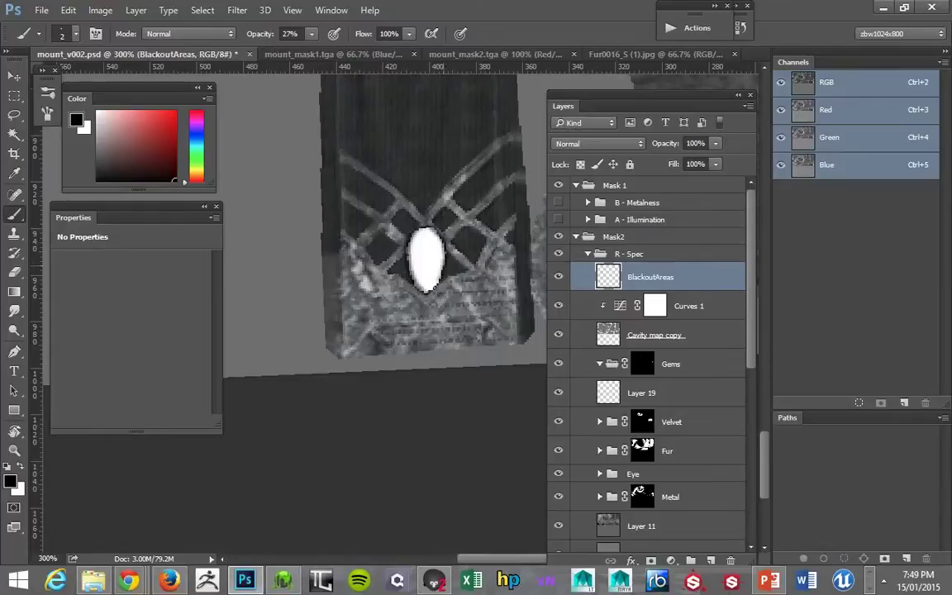
Toggle the visibility of Cavity map copy to examine its effect around the gem, and reselect the BlackoutAreas layer.
{"action": "left_click", "coordinate": [559, 218]}
{"action": "left_click", "coordinate": [572, 335]}
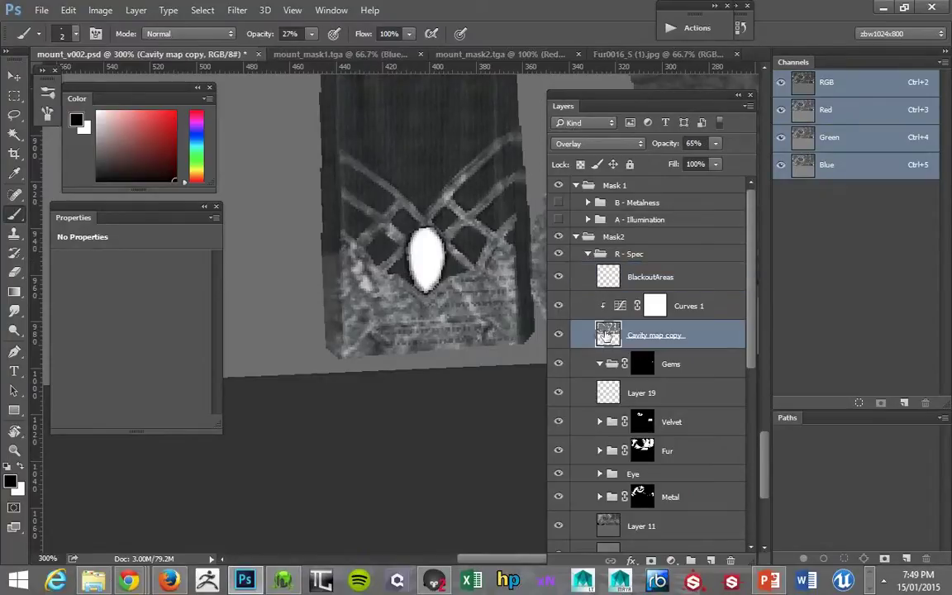
{"action": "left_click", "coordinate": [559, 335]}
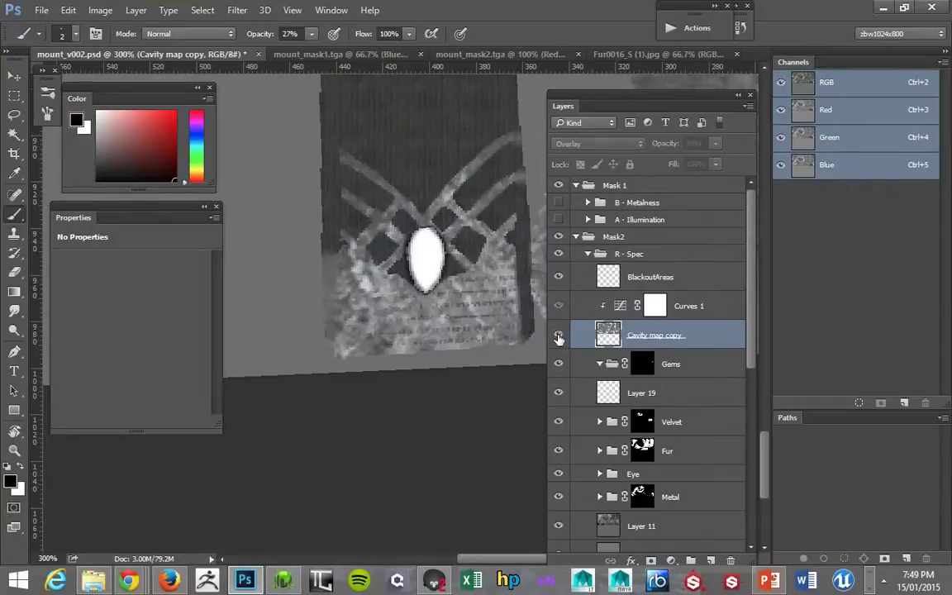
{"action": "left_click", "coordinate": [558, 334]}
{"action": "left_click", "coordinate": [559, 335]}
{"action": "left_click", "coordinate": [559, 335]}
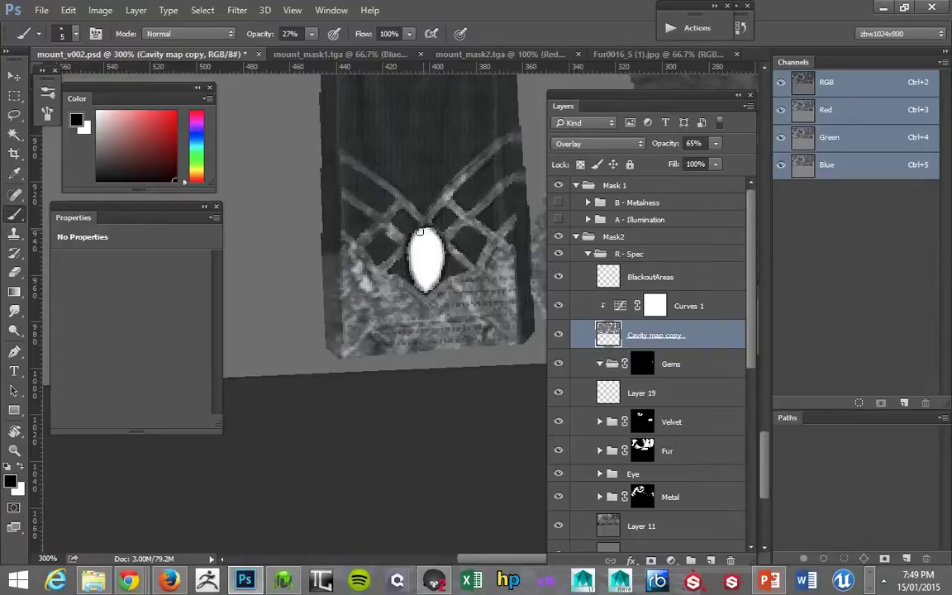
{"action": "left_click", "coordinate": [571, 276]}
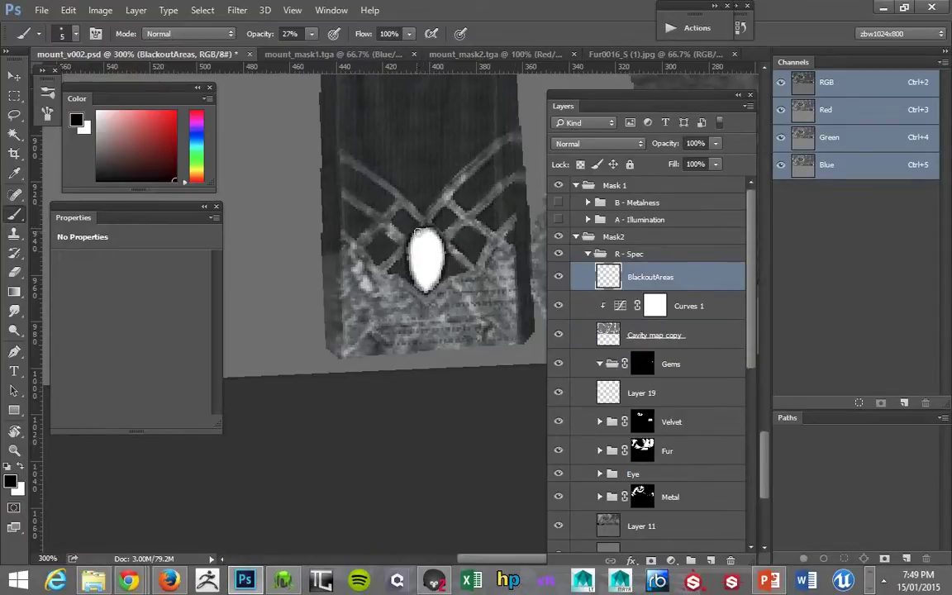